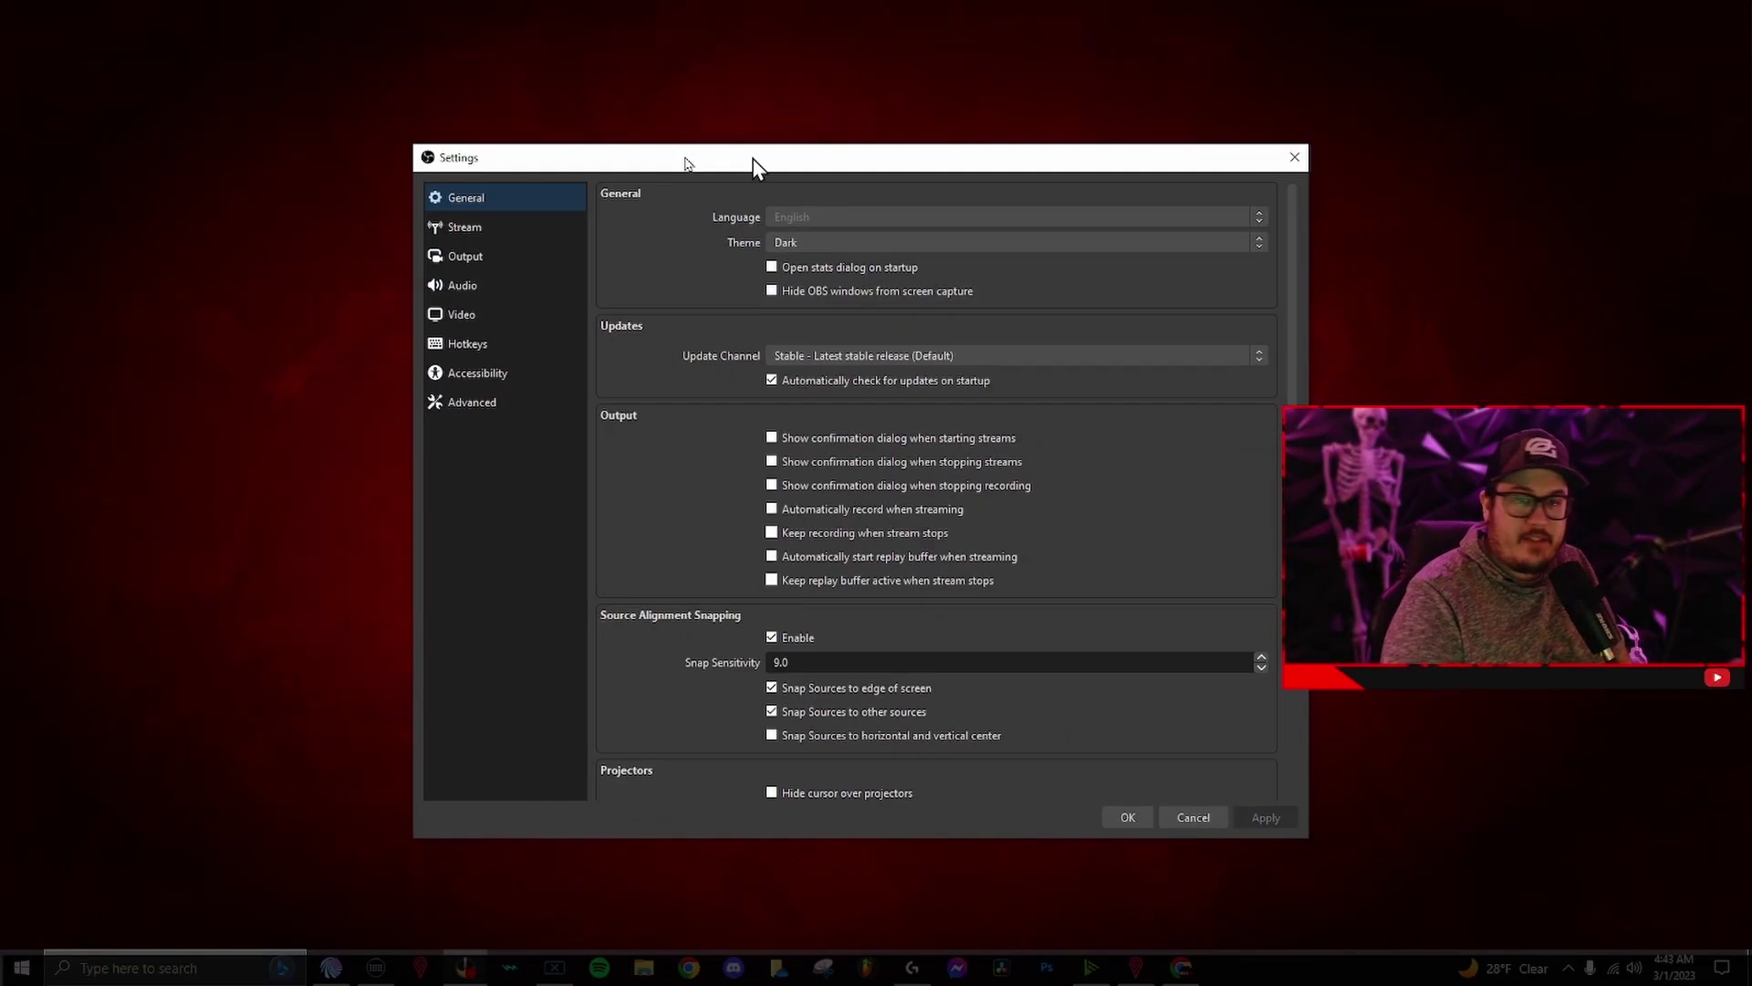
- Move the OBS Studio Settings window into a better position on screen
{"action": "left_click_drag", "start_coordinate": [696, 164], "coordinate": [734, 146]}
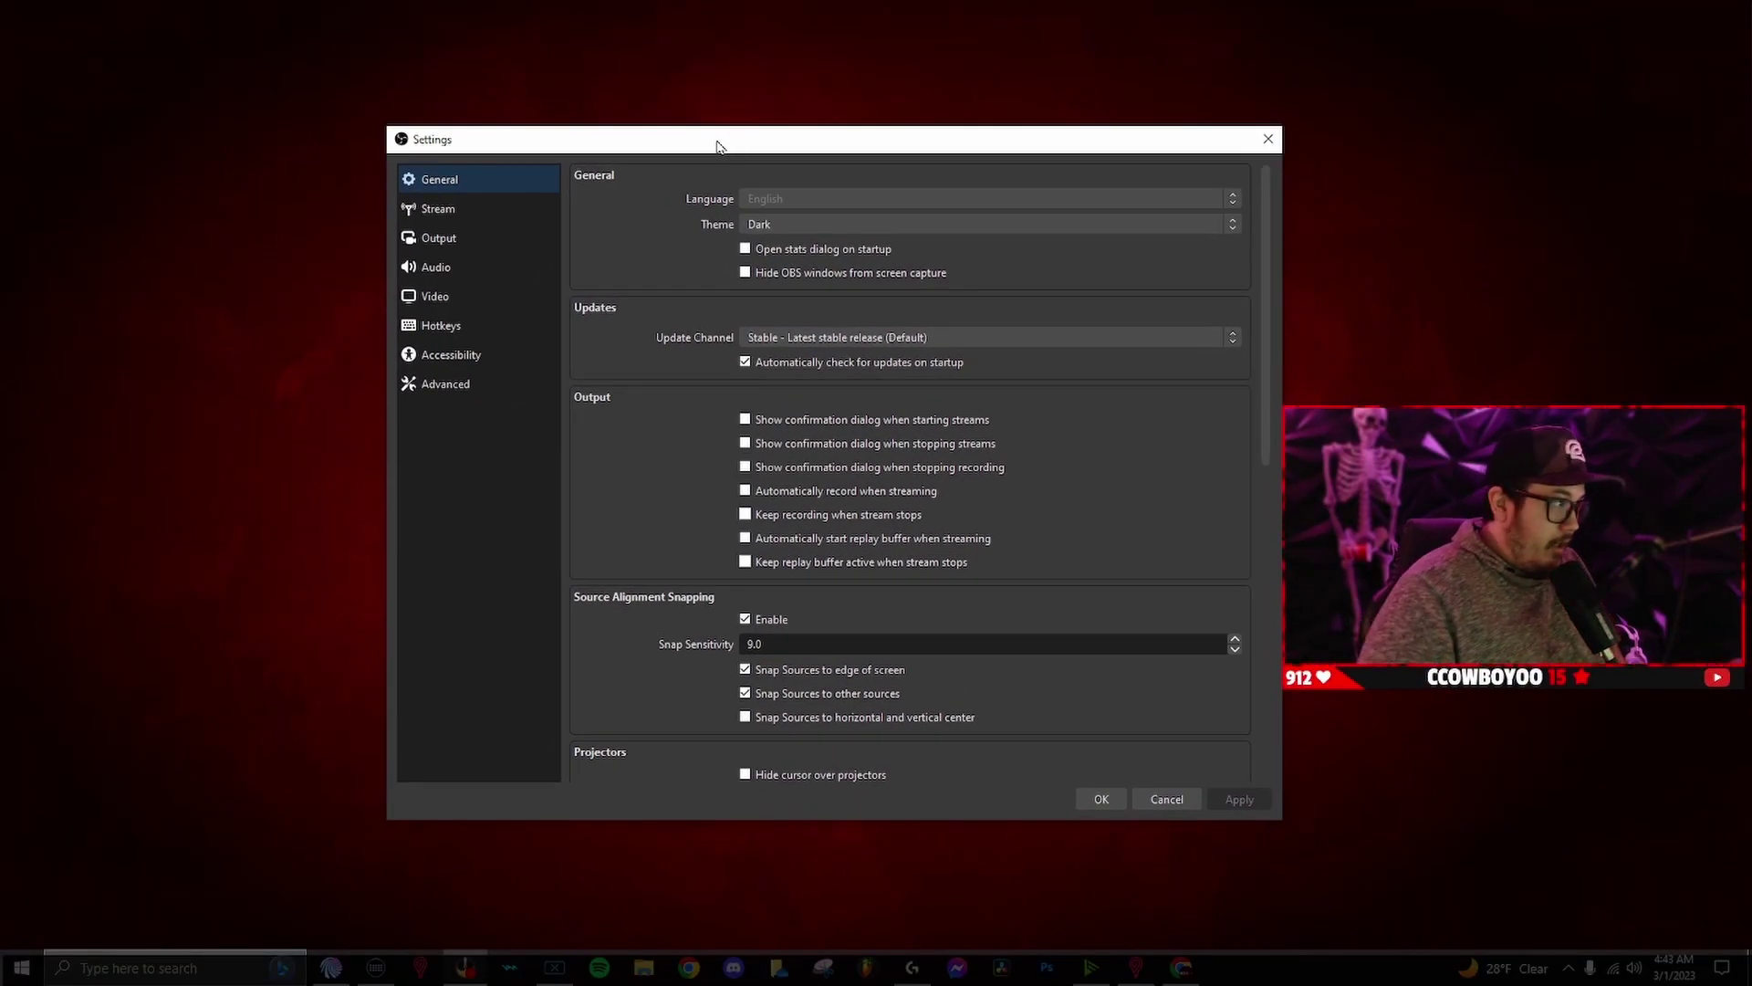
{"action": "left_click", "coordinate": [448, 239]}
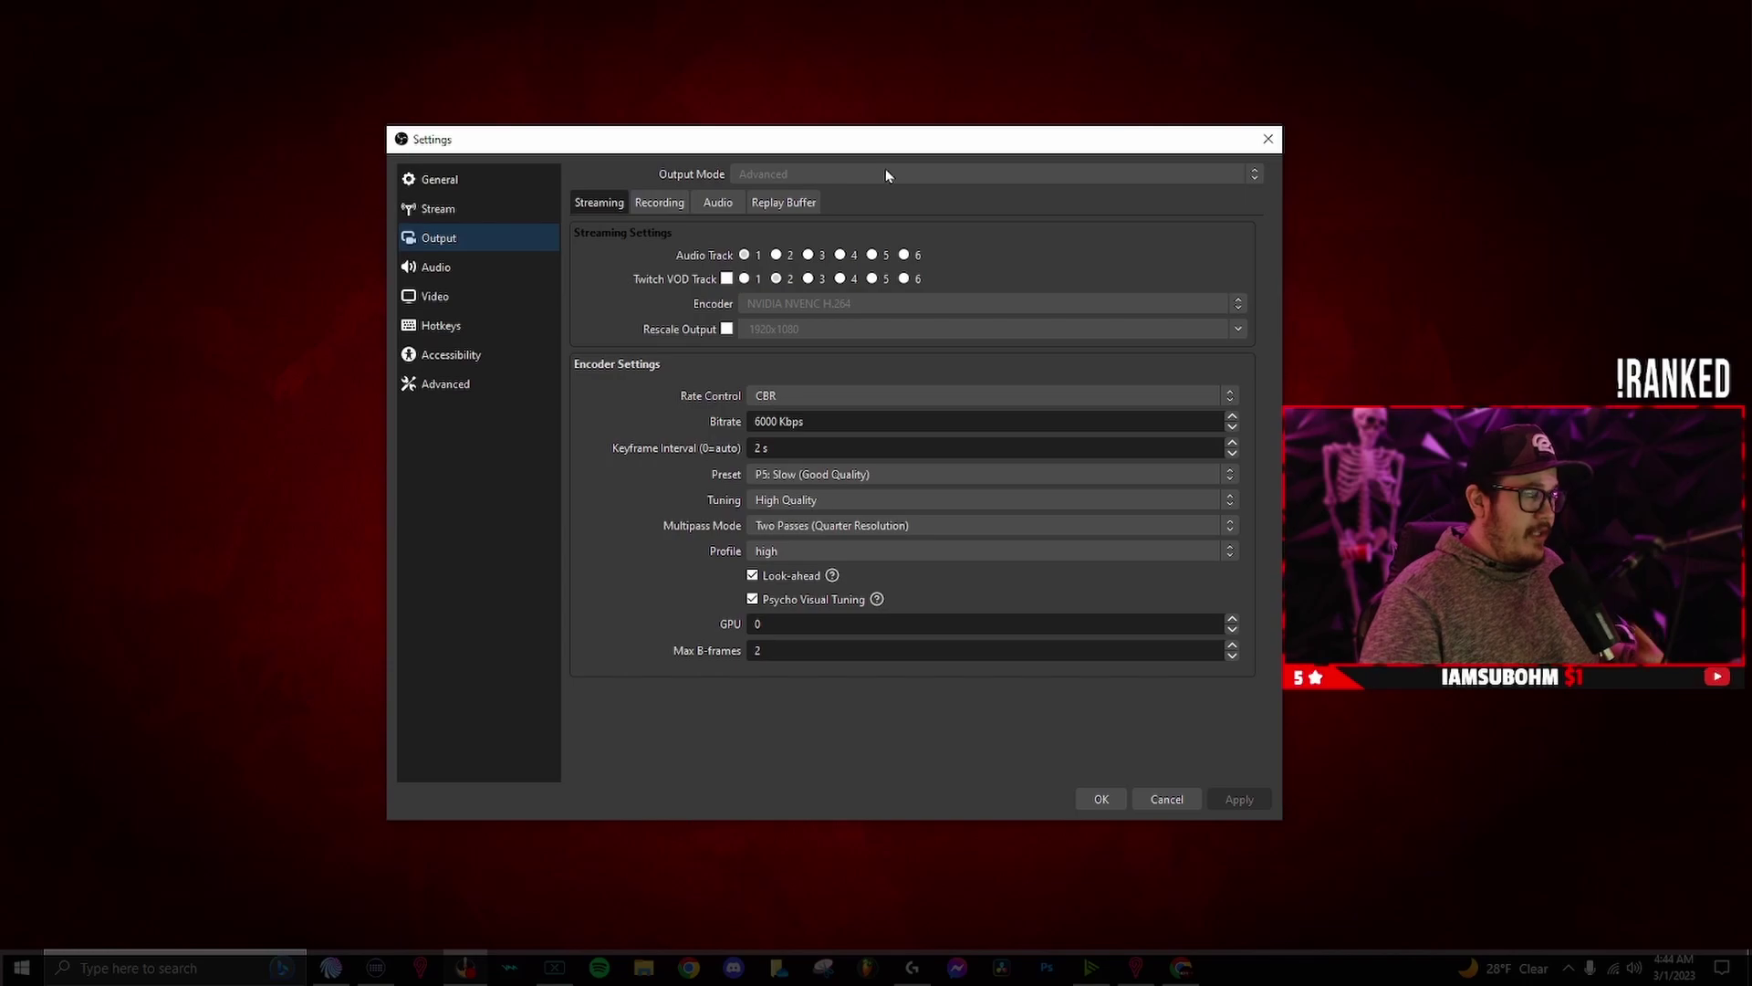
- Show the Replay Buffer settings: buffer enabled, 90 s maximum replay time
{"action": "left_click", "coordinate": [782, 203]}
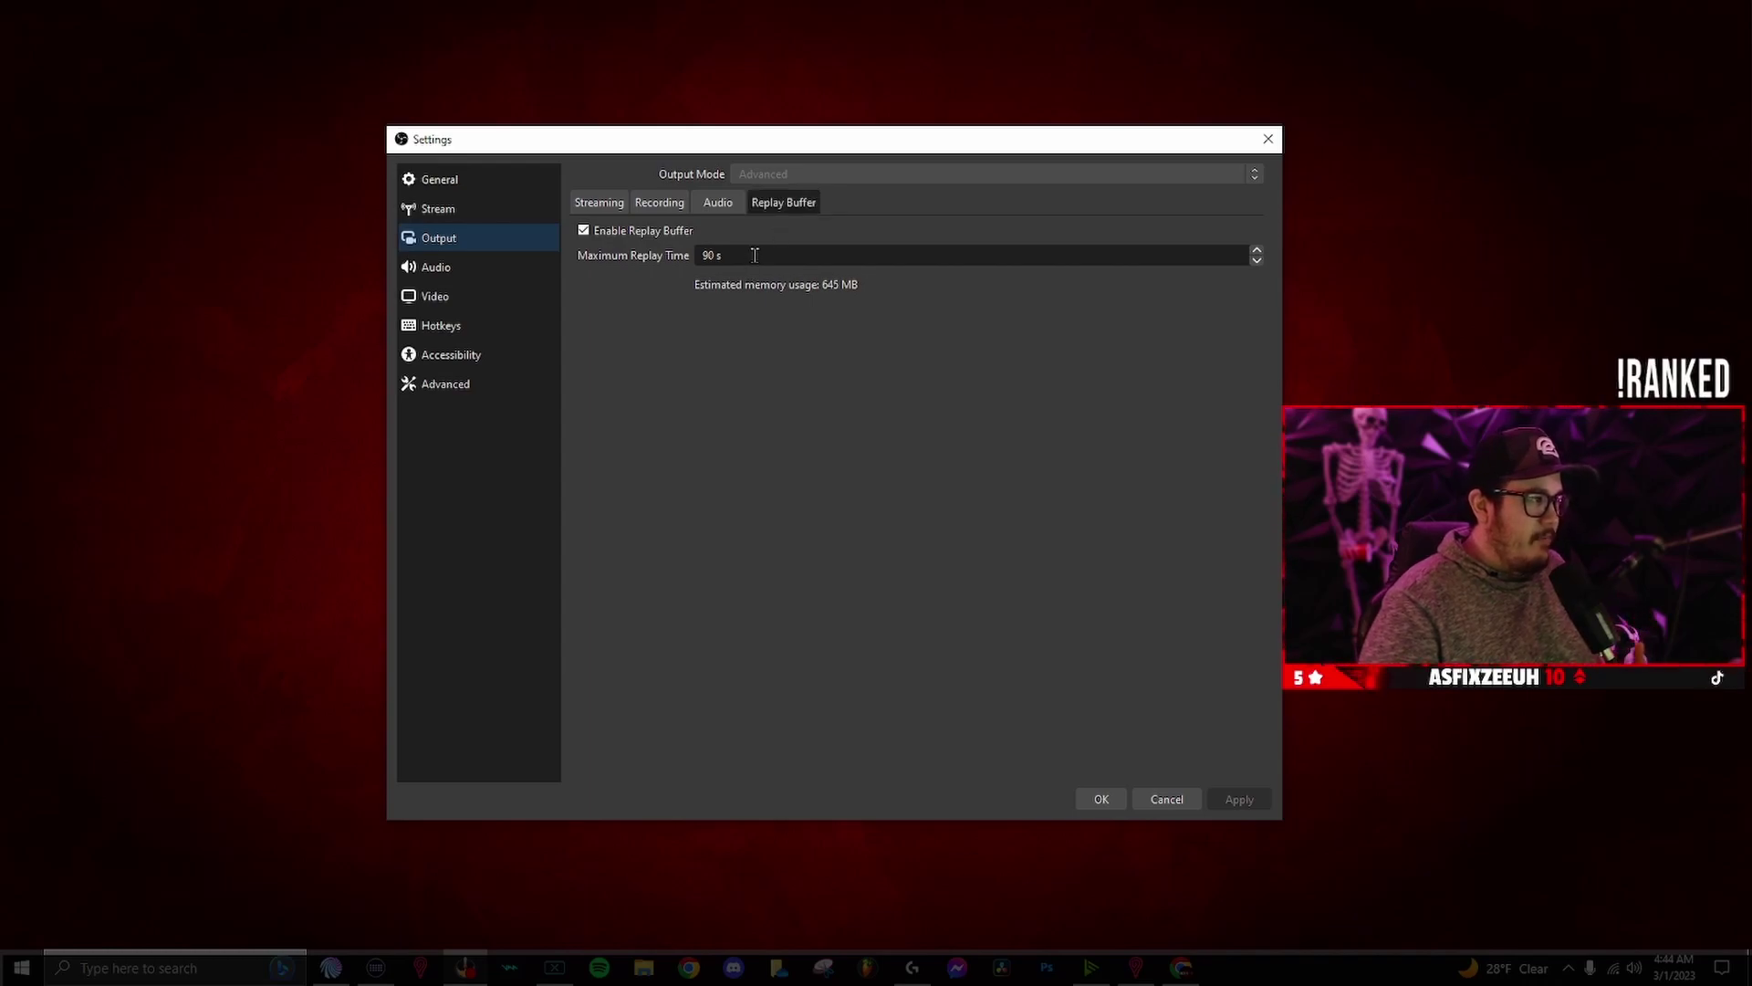
- Review the Recording output: E:/REPLAY BUFFER path, CBR 60000 Kbps, P5 Slow, two-pass quarter resolution
{"action": "left_click", "coordinate": [645, 206]}
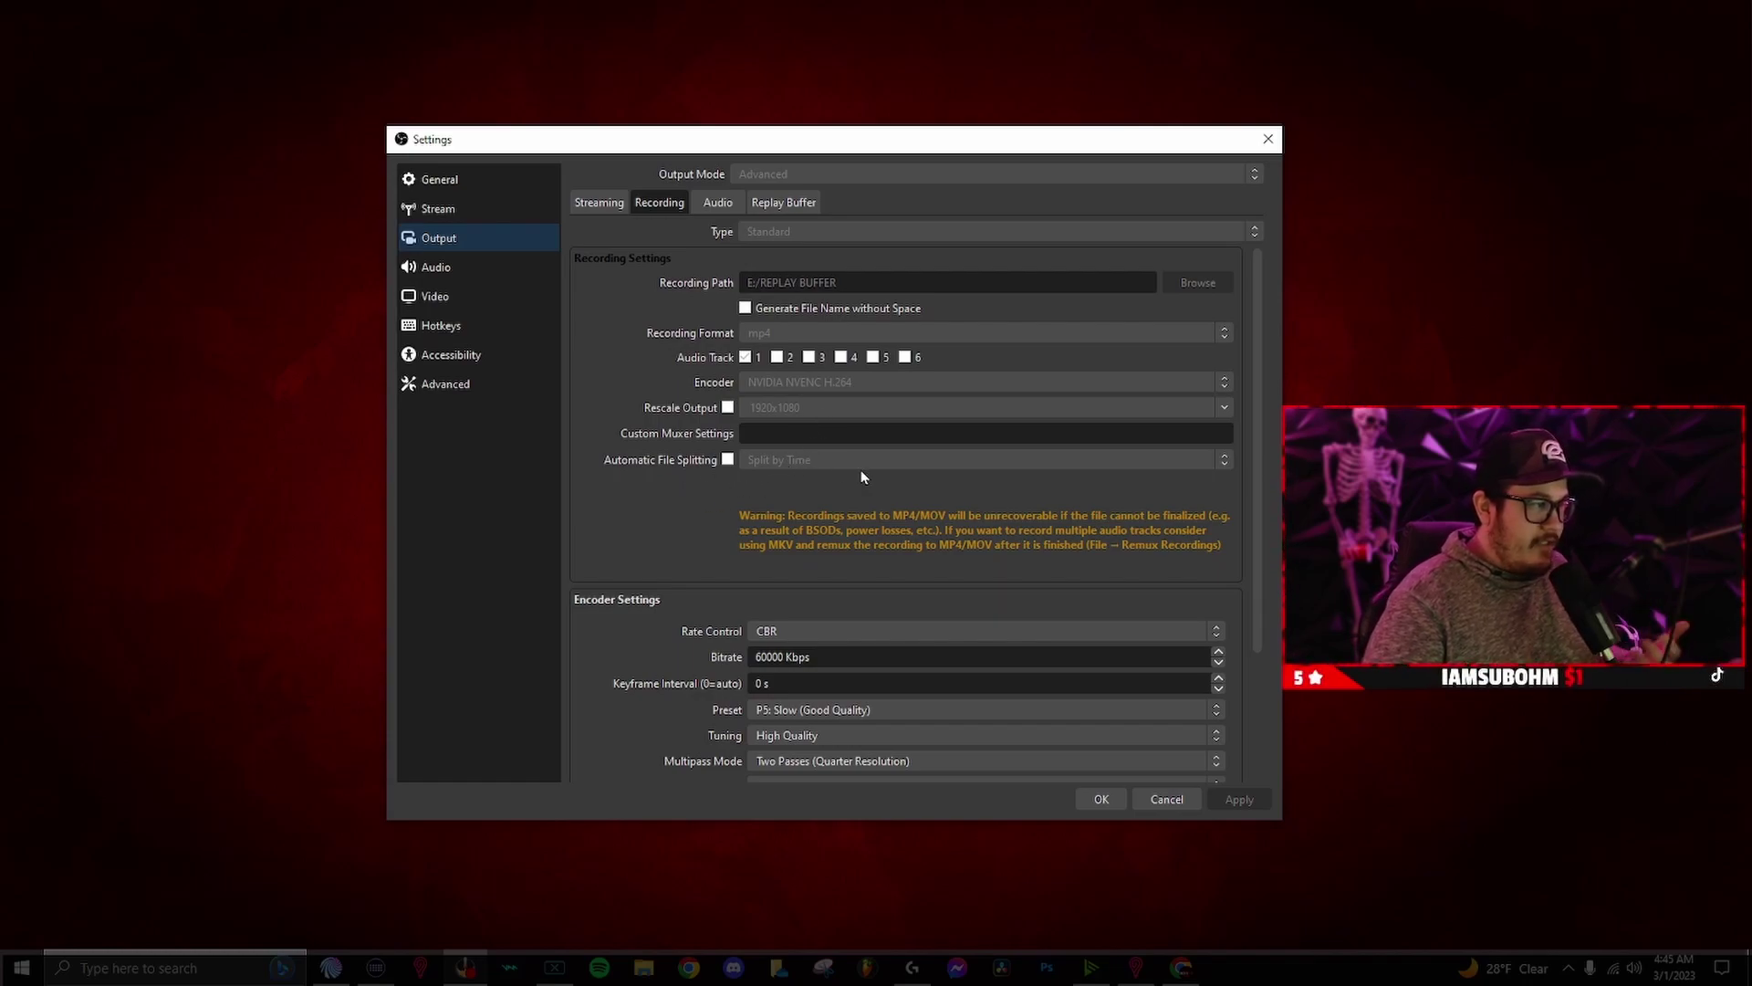
{"action": "scroll", "coordinate": [855, 487], "scroll_direction": "down", "scroll_amount": 3}
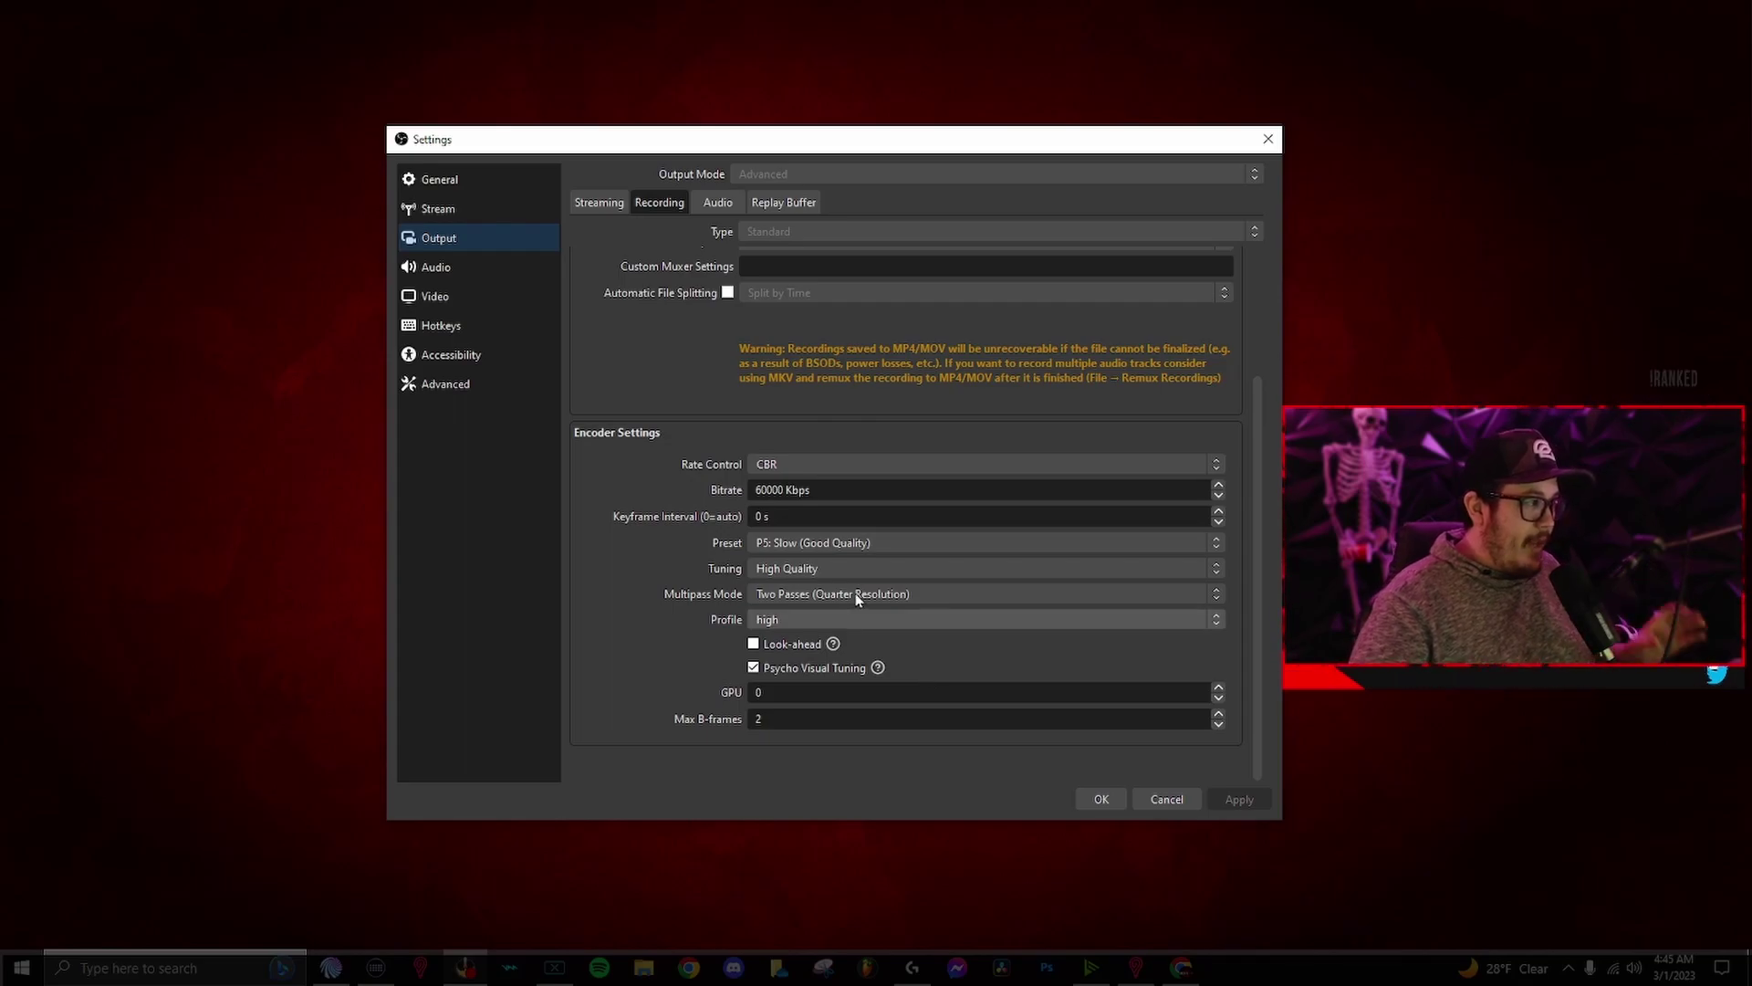
- Bind the Replay Buffer's Save Replay hotkey to Ctrl+F8 and apply with OK
{"action": "left_click", "coordinate": [492, 327]}
{"action": "scroll", "coordinate": [606, 370], "scroll_direction": "down", "scroll_amount": 8}
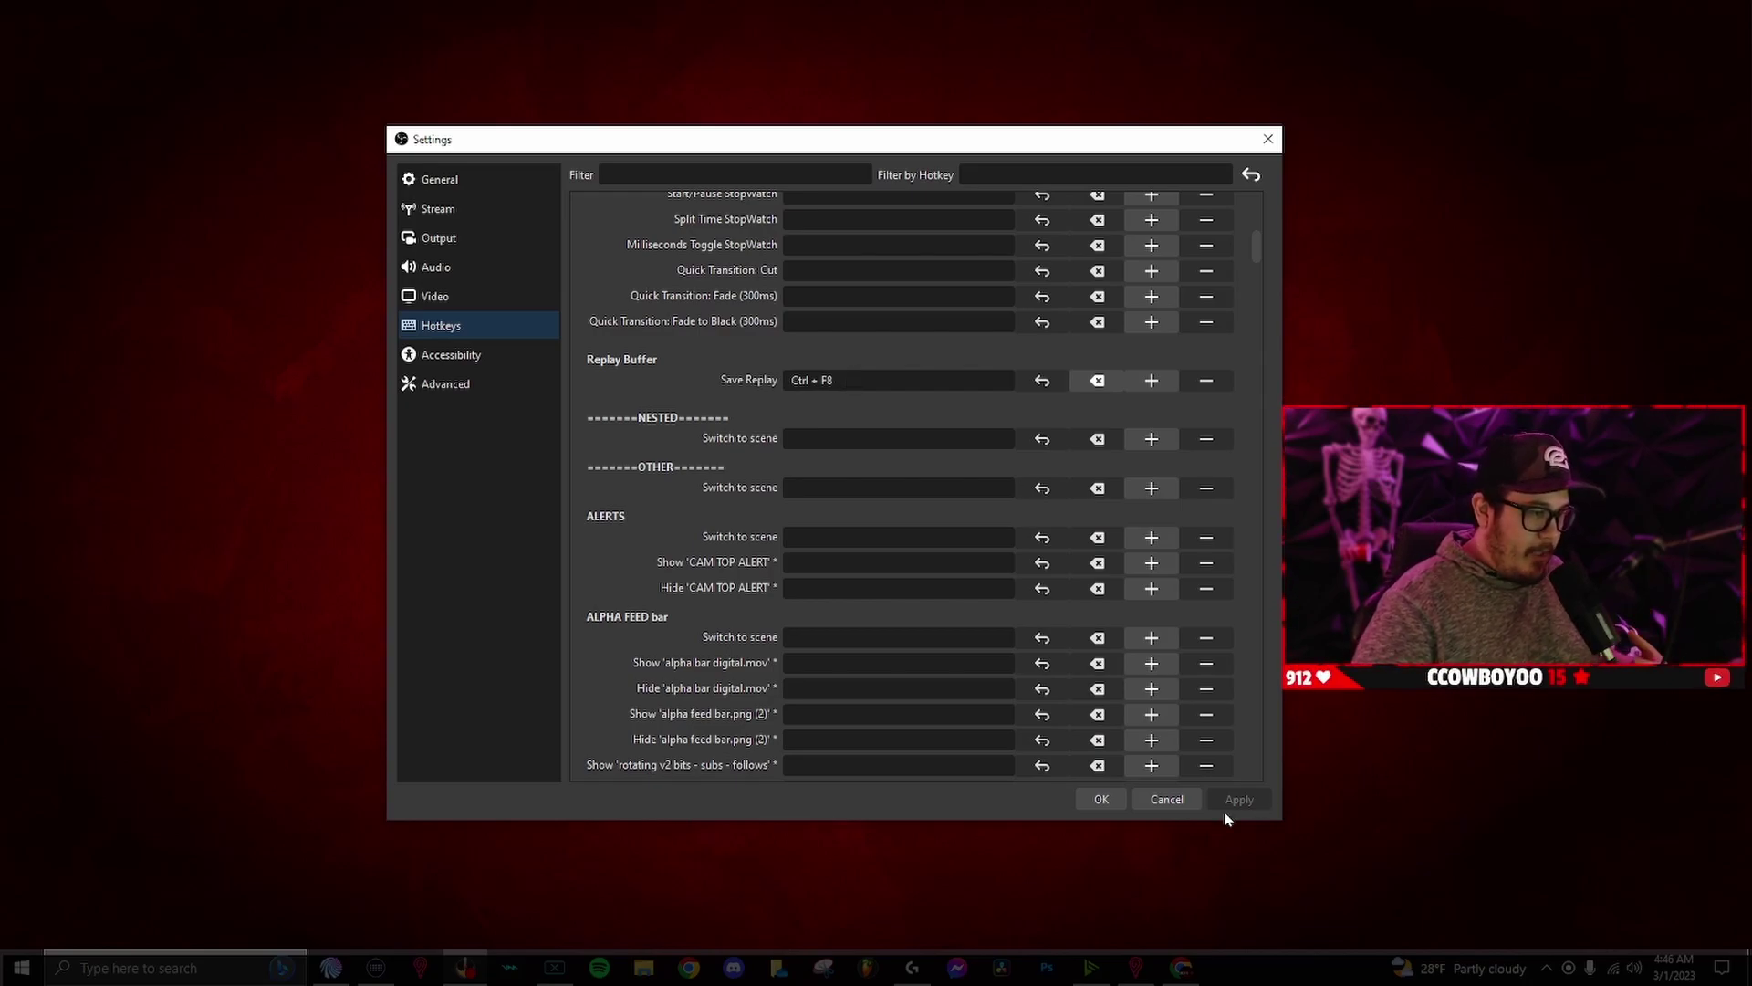
{"action": "left_click", "coordinate": [1102, 799]}
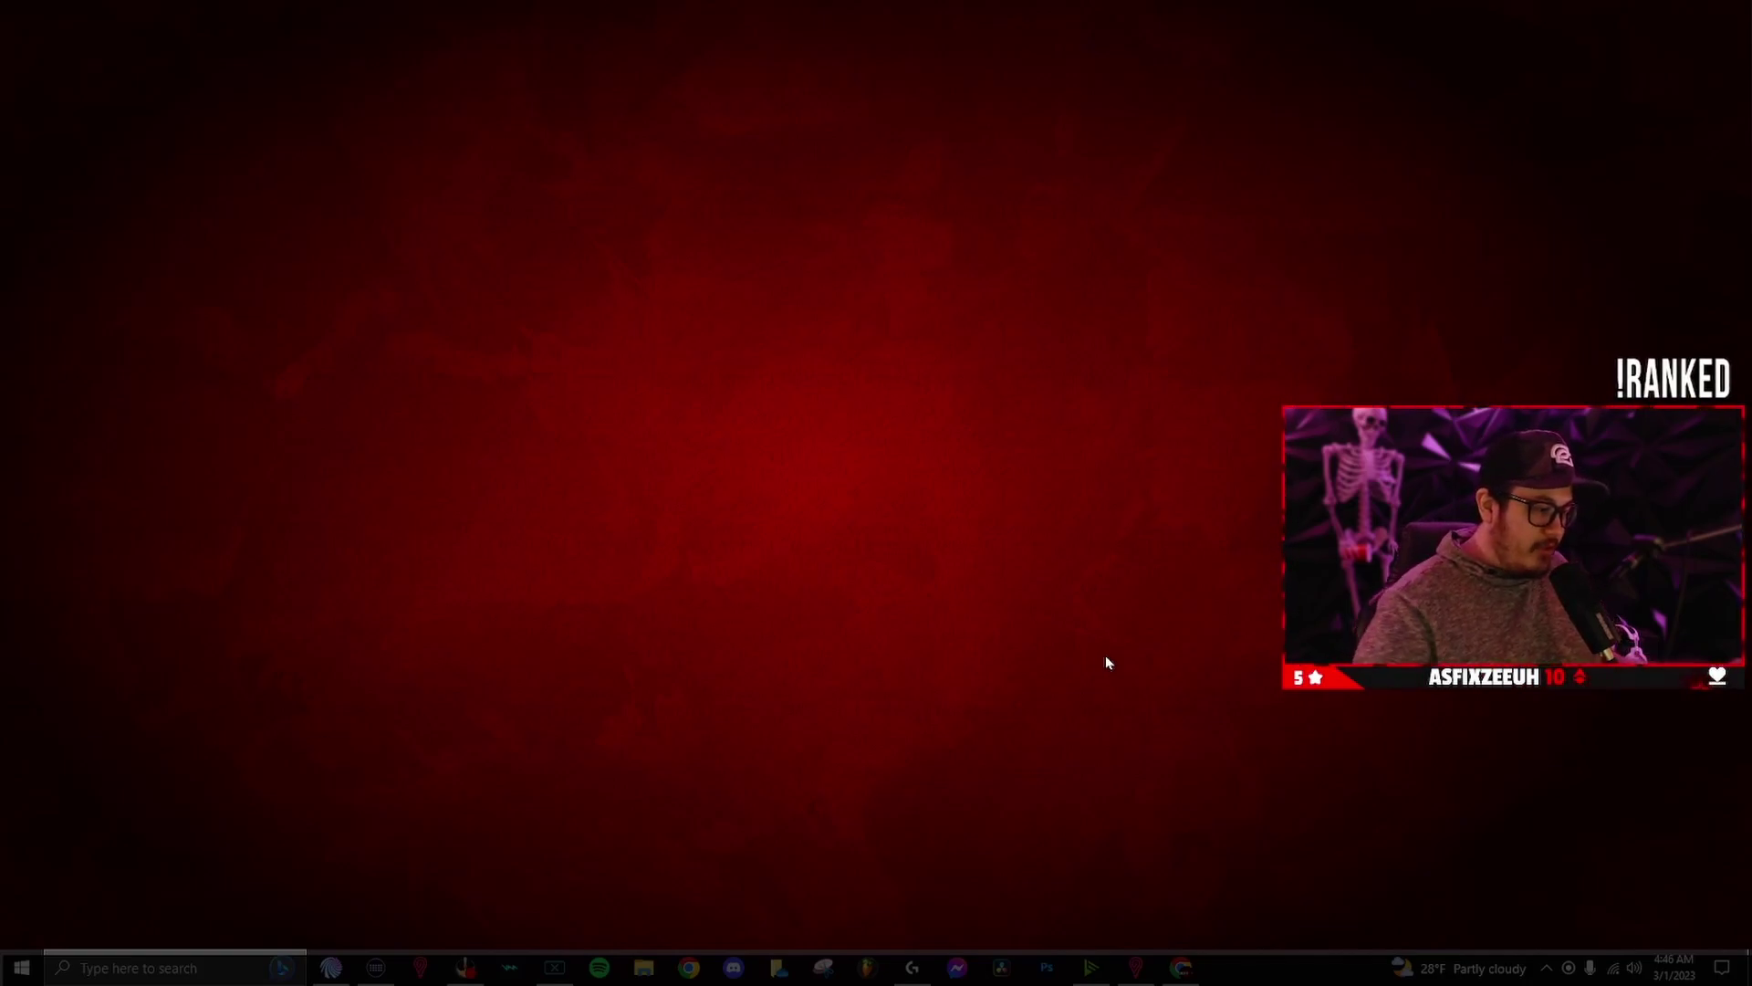
- In Mix It Up's Commands page, open the CLIP command from the clip group in the Command Editor
{"action": "left_click", "coordinate": [335, 968]}
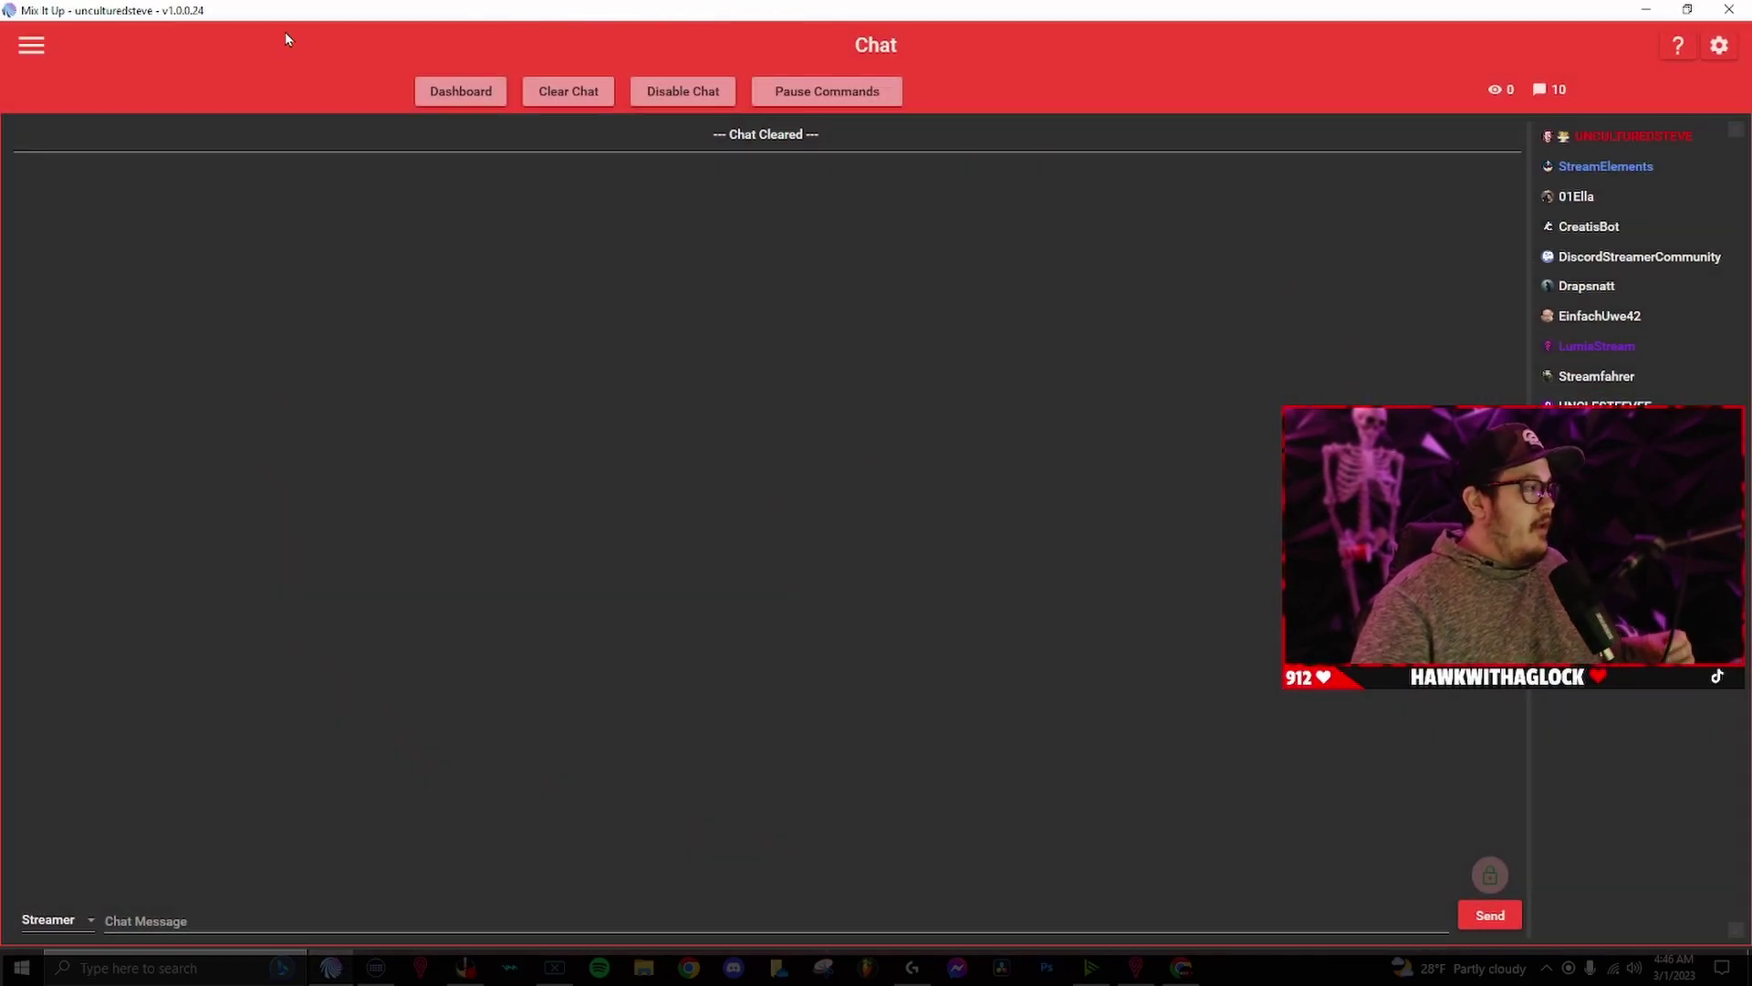
{"action": "left_click", "coordinate": [31, 48]}
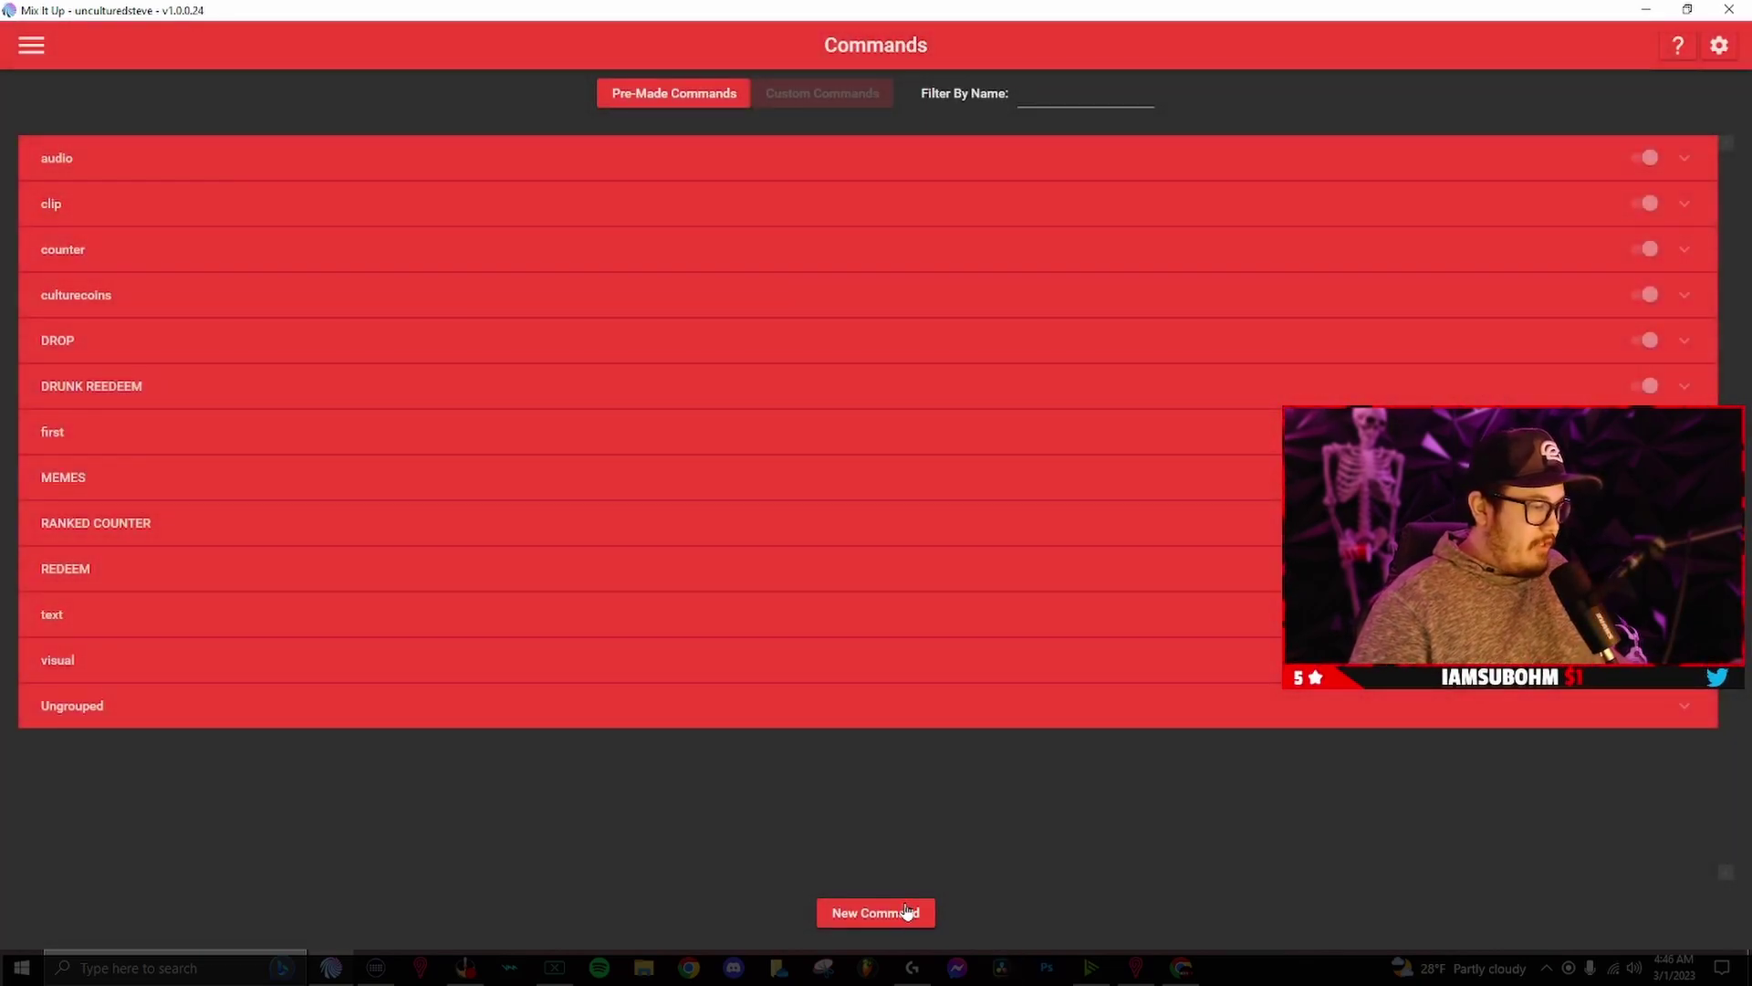
{"action": "left_click", "coordinate": [1189, 205]}
{"action": "left_click", "coordinate": [1592, 290]}
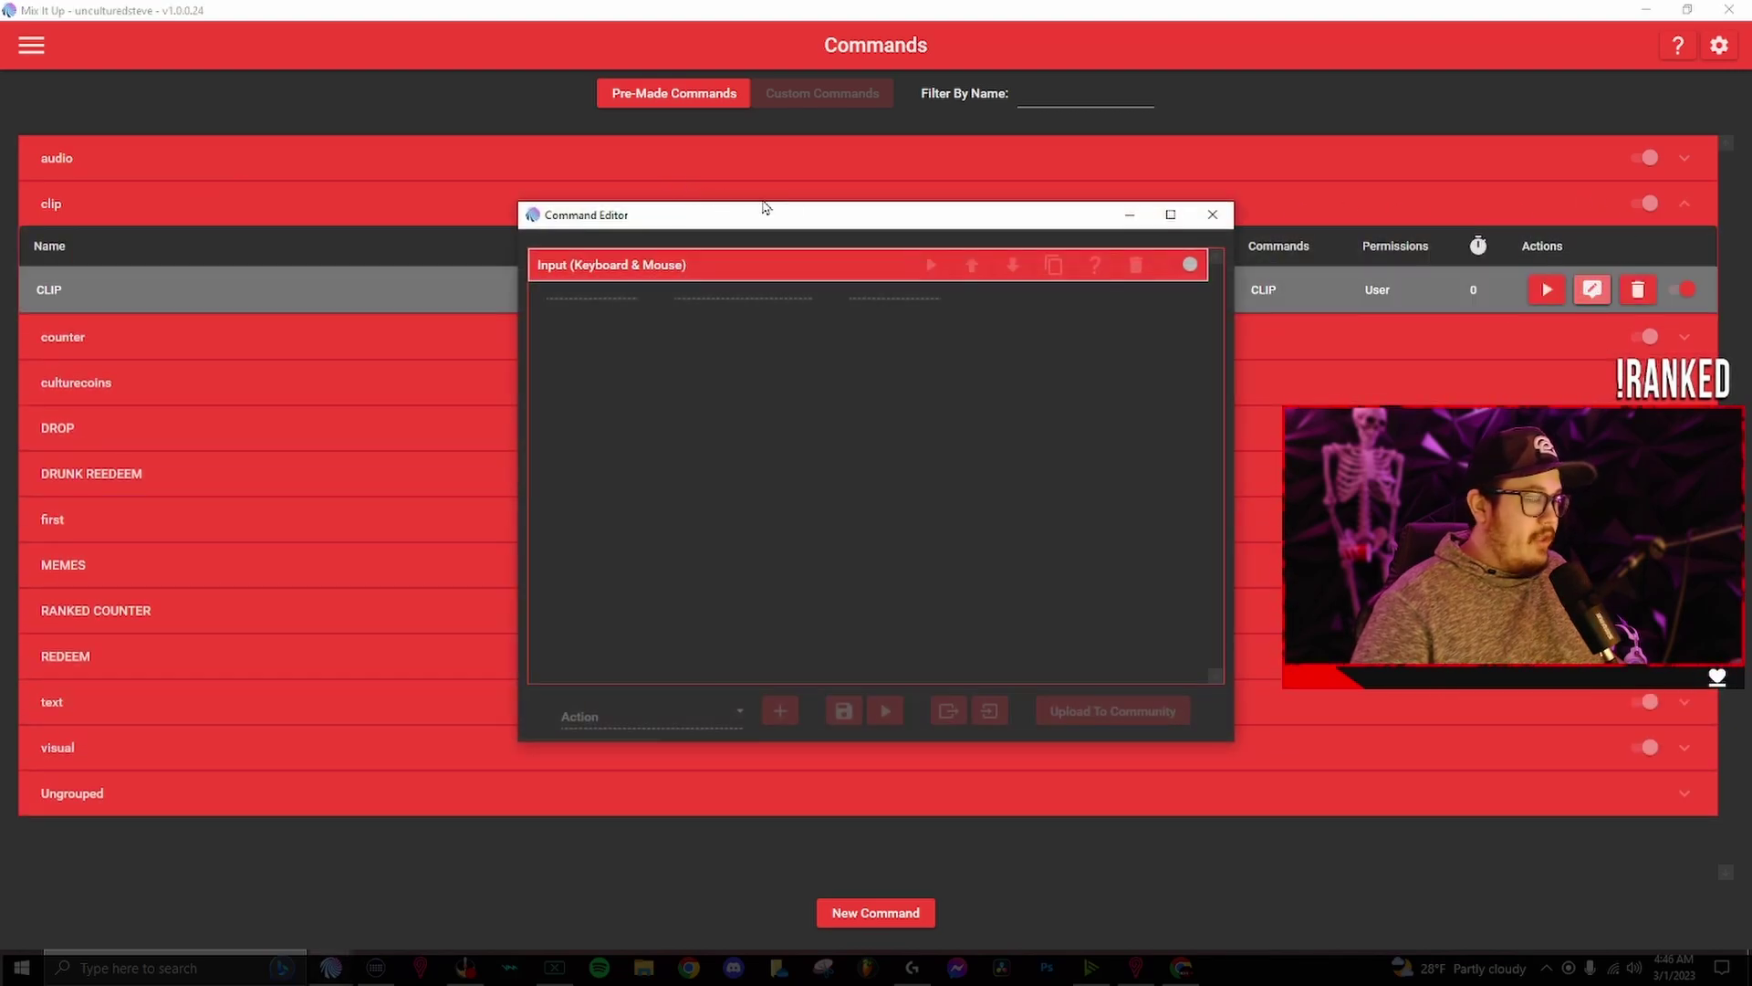
{"action": "left_click_drag", "start_coordinate": [798, 217], "coordinate": [721, 218]}
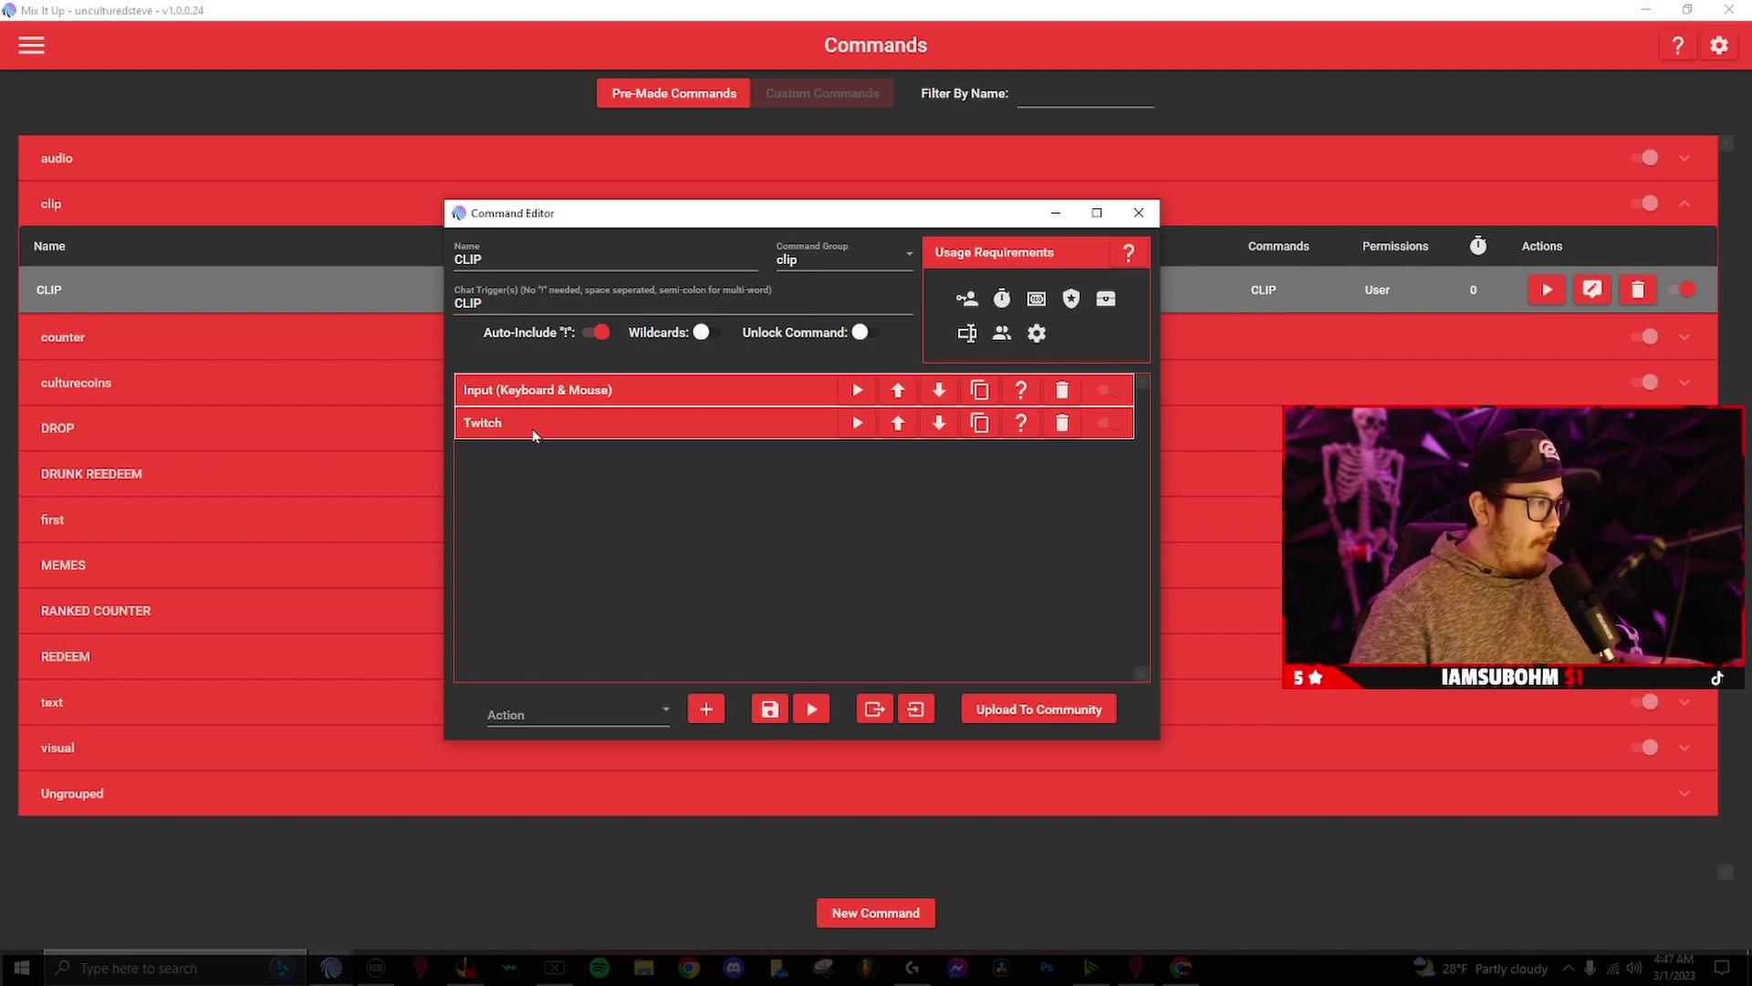
- Verify the CLIP keyboard input action presses F8 with Control, then show the action types list
{"action": "left_click", "coordinate": [568, 708]}
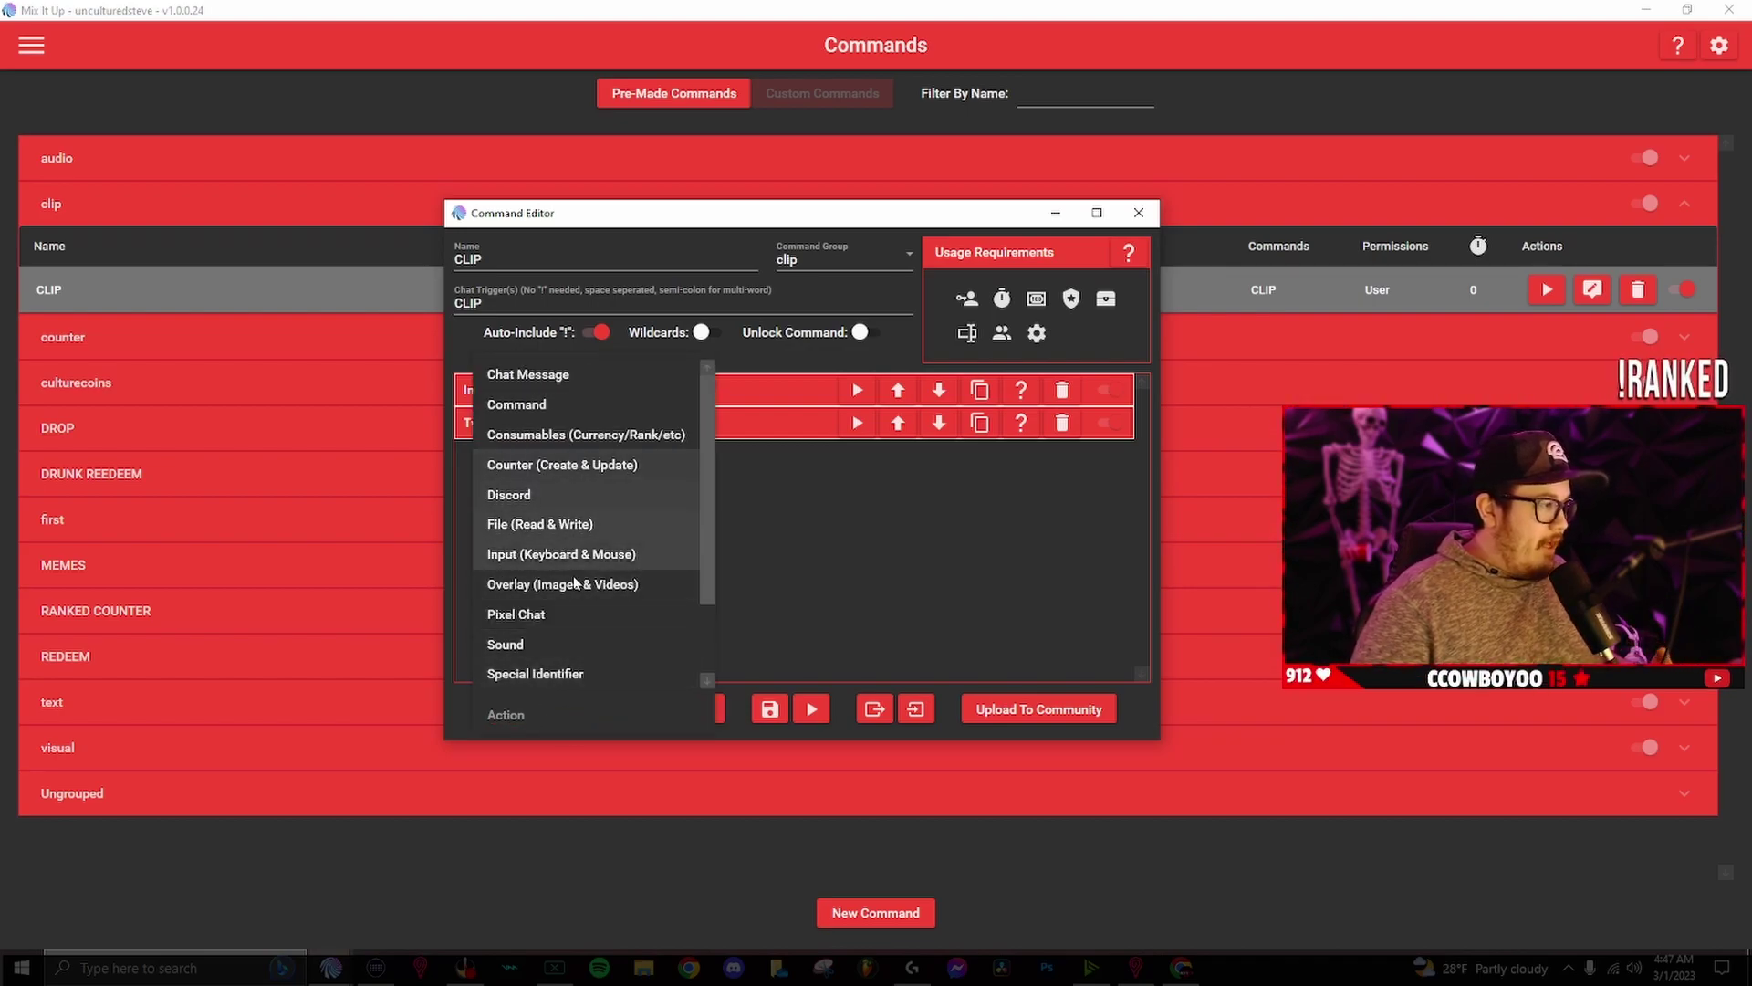
{"action": "left_click", "coordinate": [923, 594]}
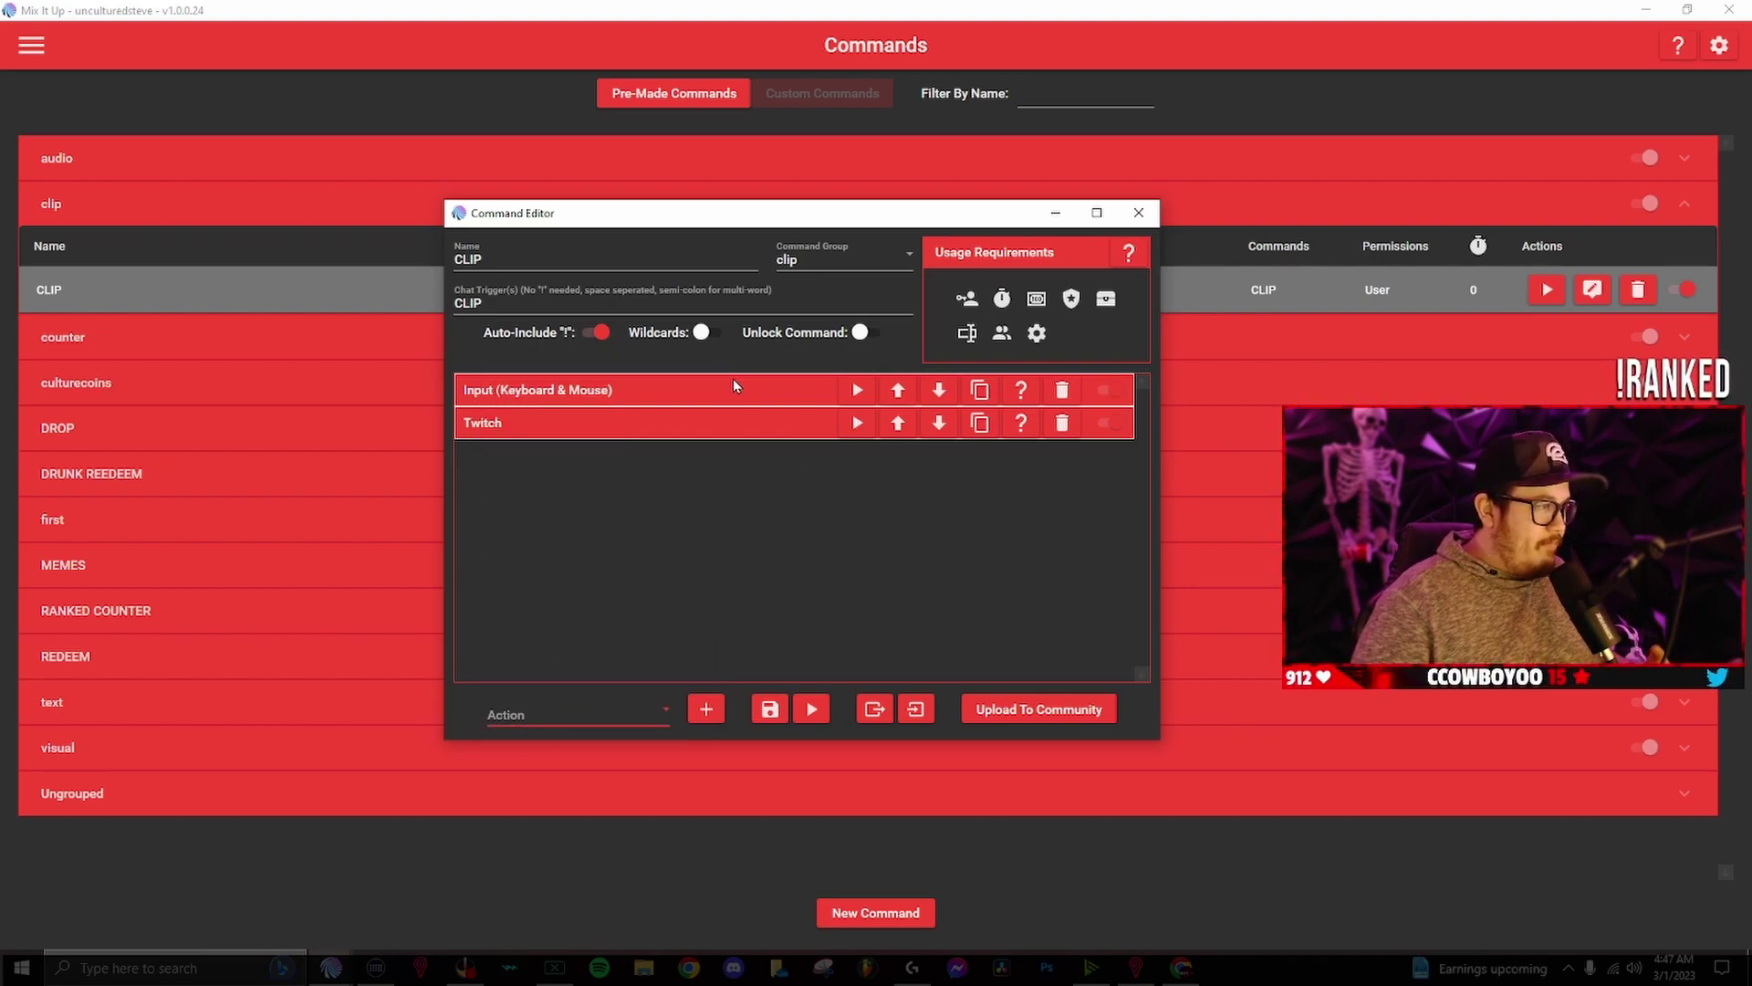
{"action": "left_click", "coordinate": [730, 391]}
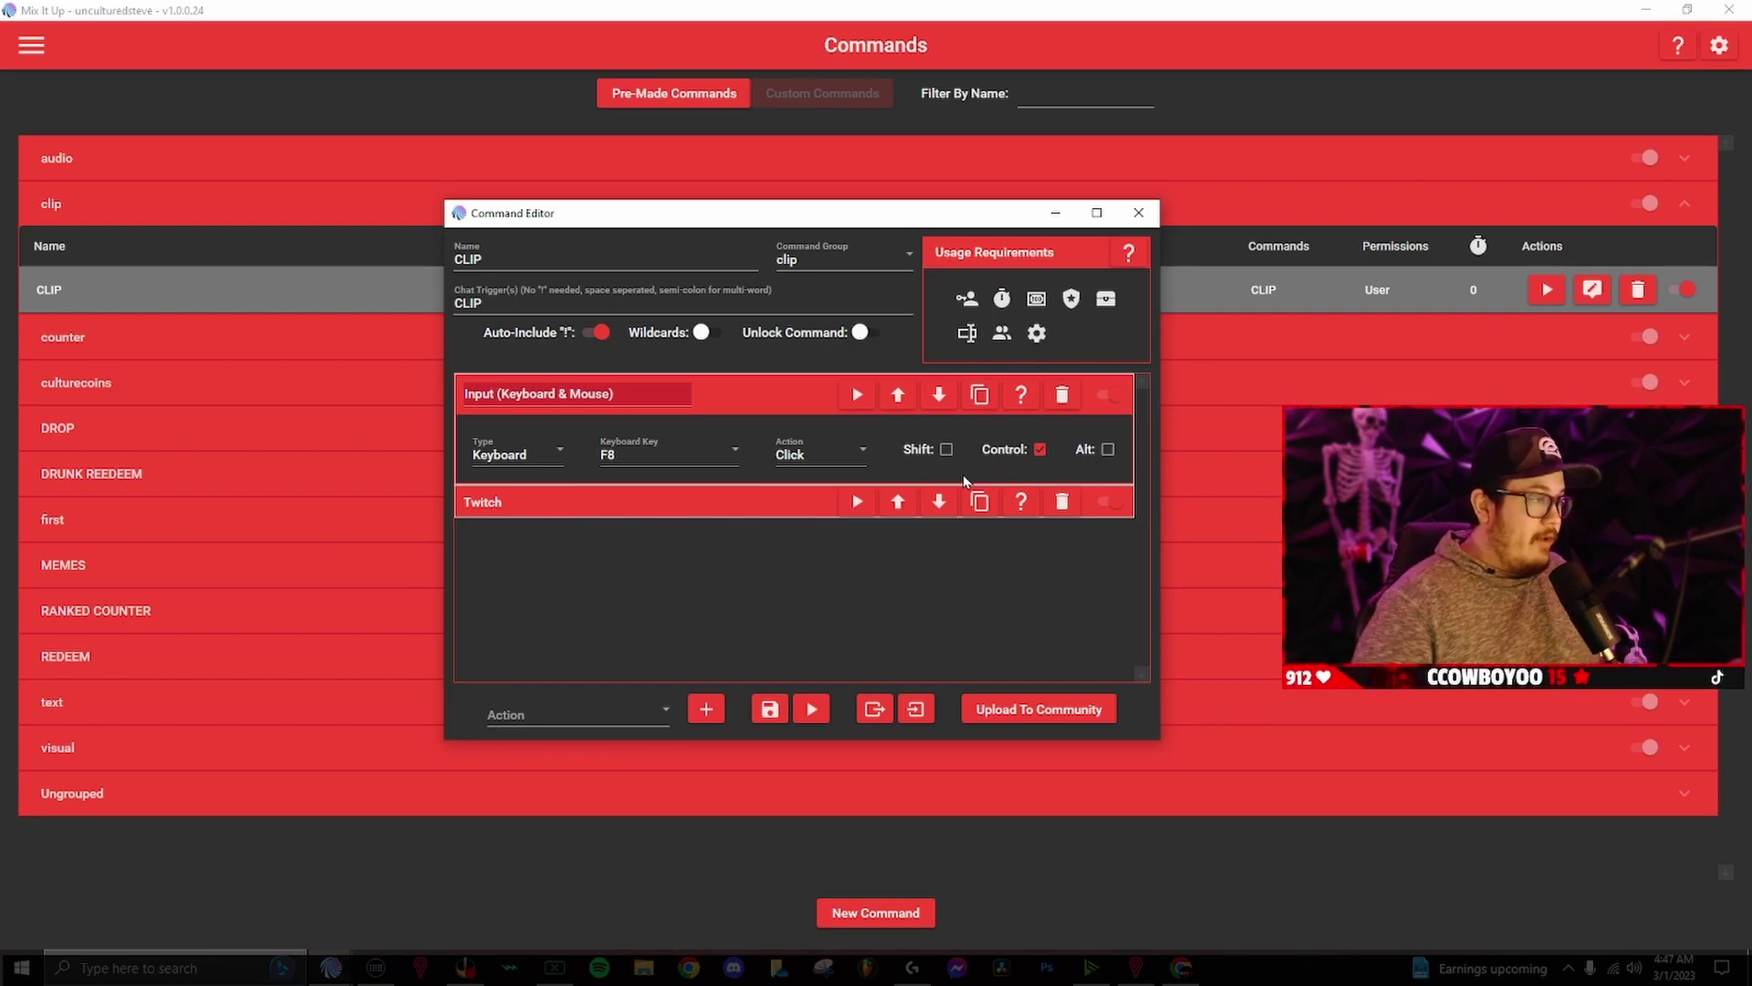
{"action": "left_click", "coordinate": [743, 407]}
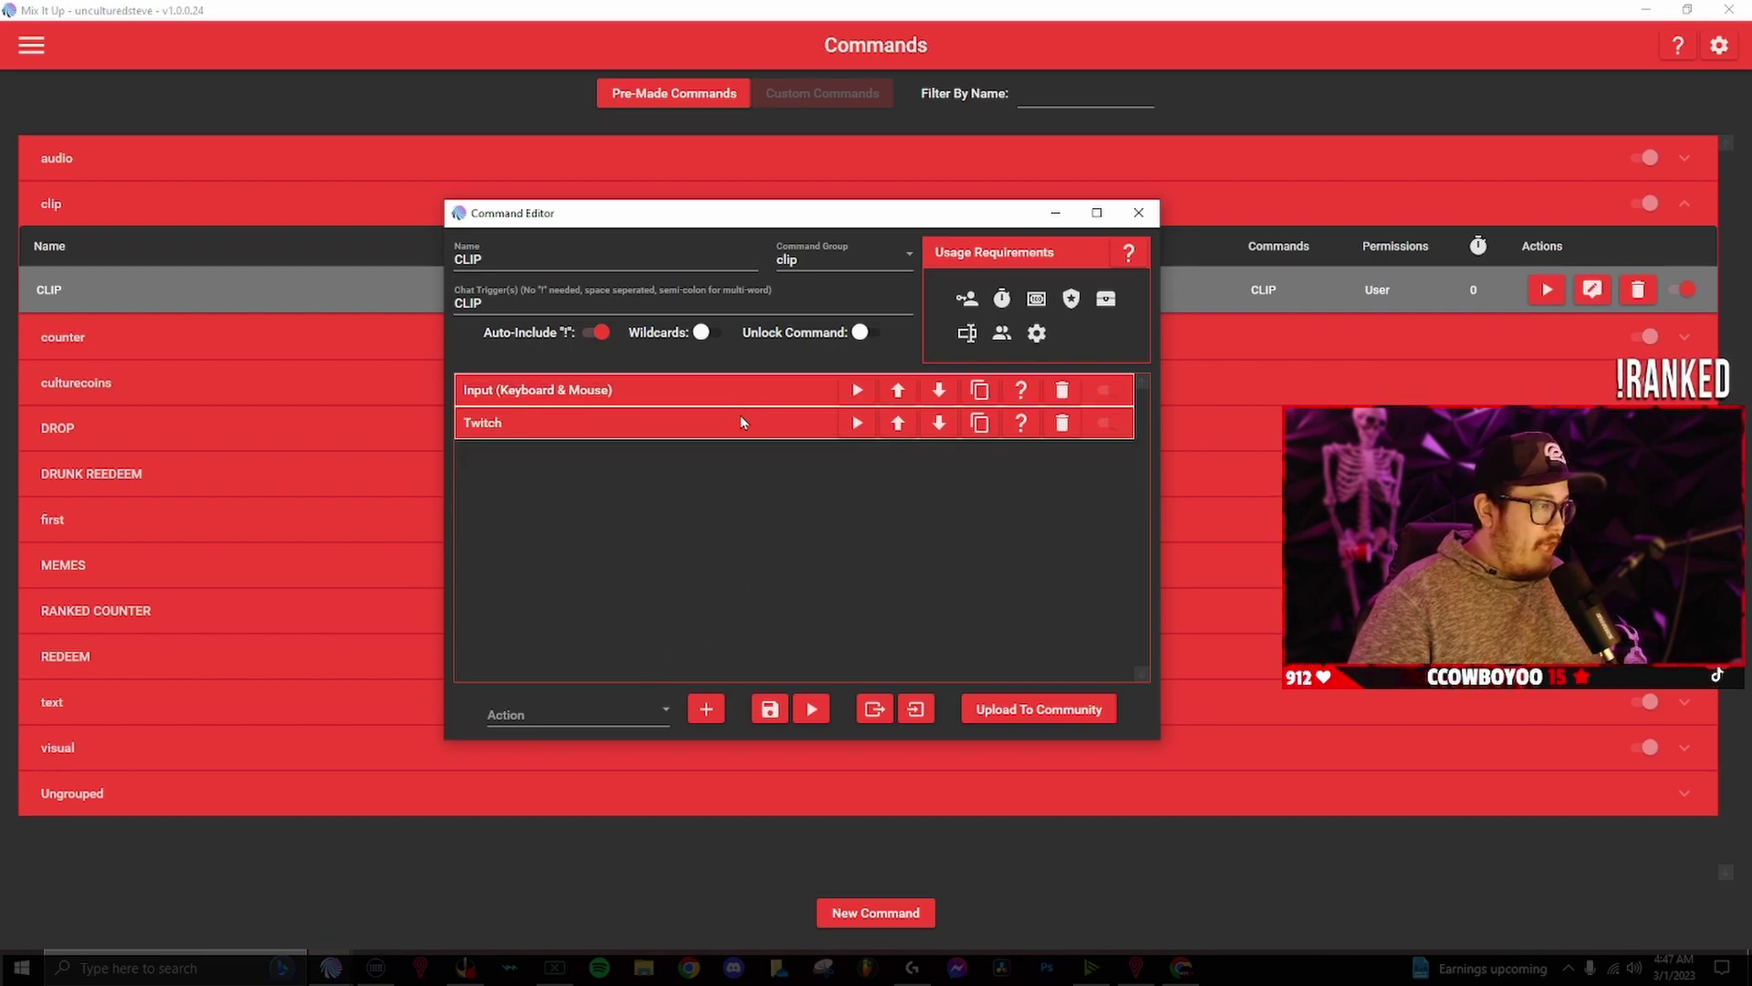
{"action": "left_click", "coordinate": [581, 710]}
{"action": "scroll", "coordinate": [589, 629], "scroll_direction": "down", "scroll_amount": 3}
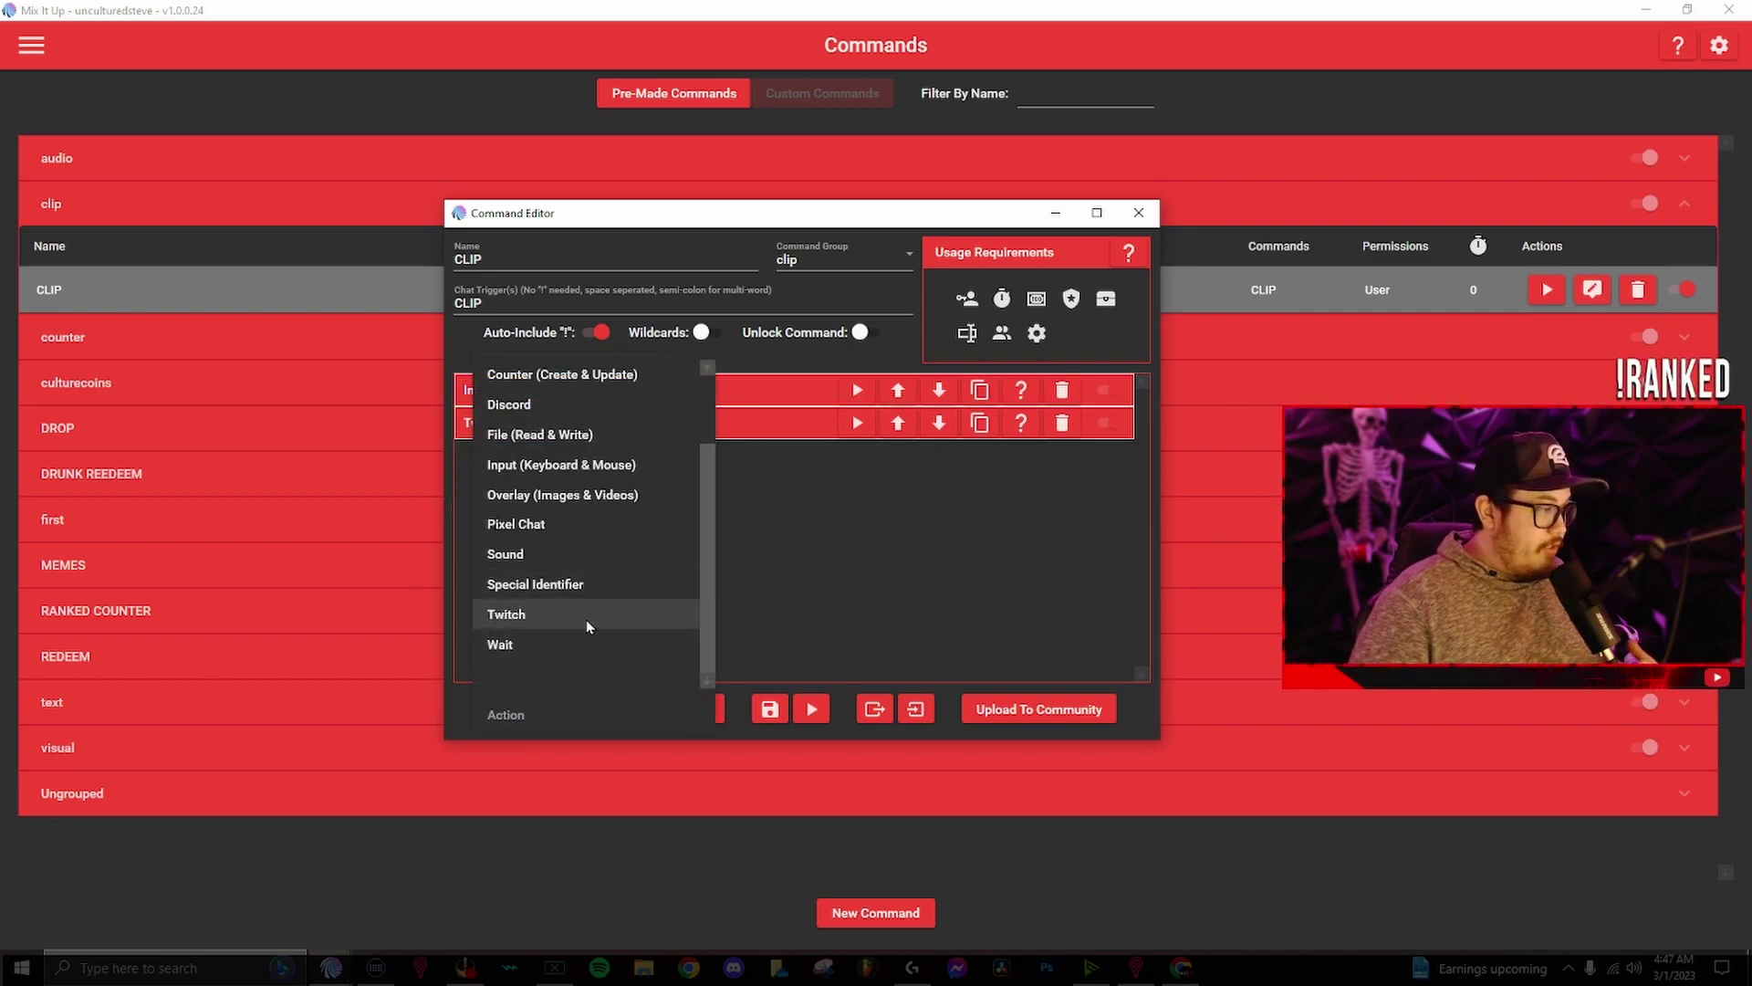
{"action": "key", "text": "Escape"}
{"action": "left_click", "coordinate": [633, 426]}
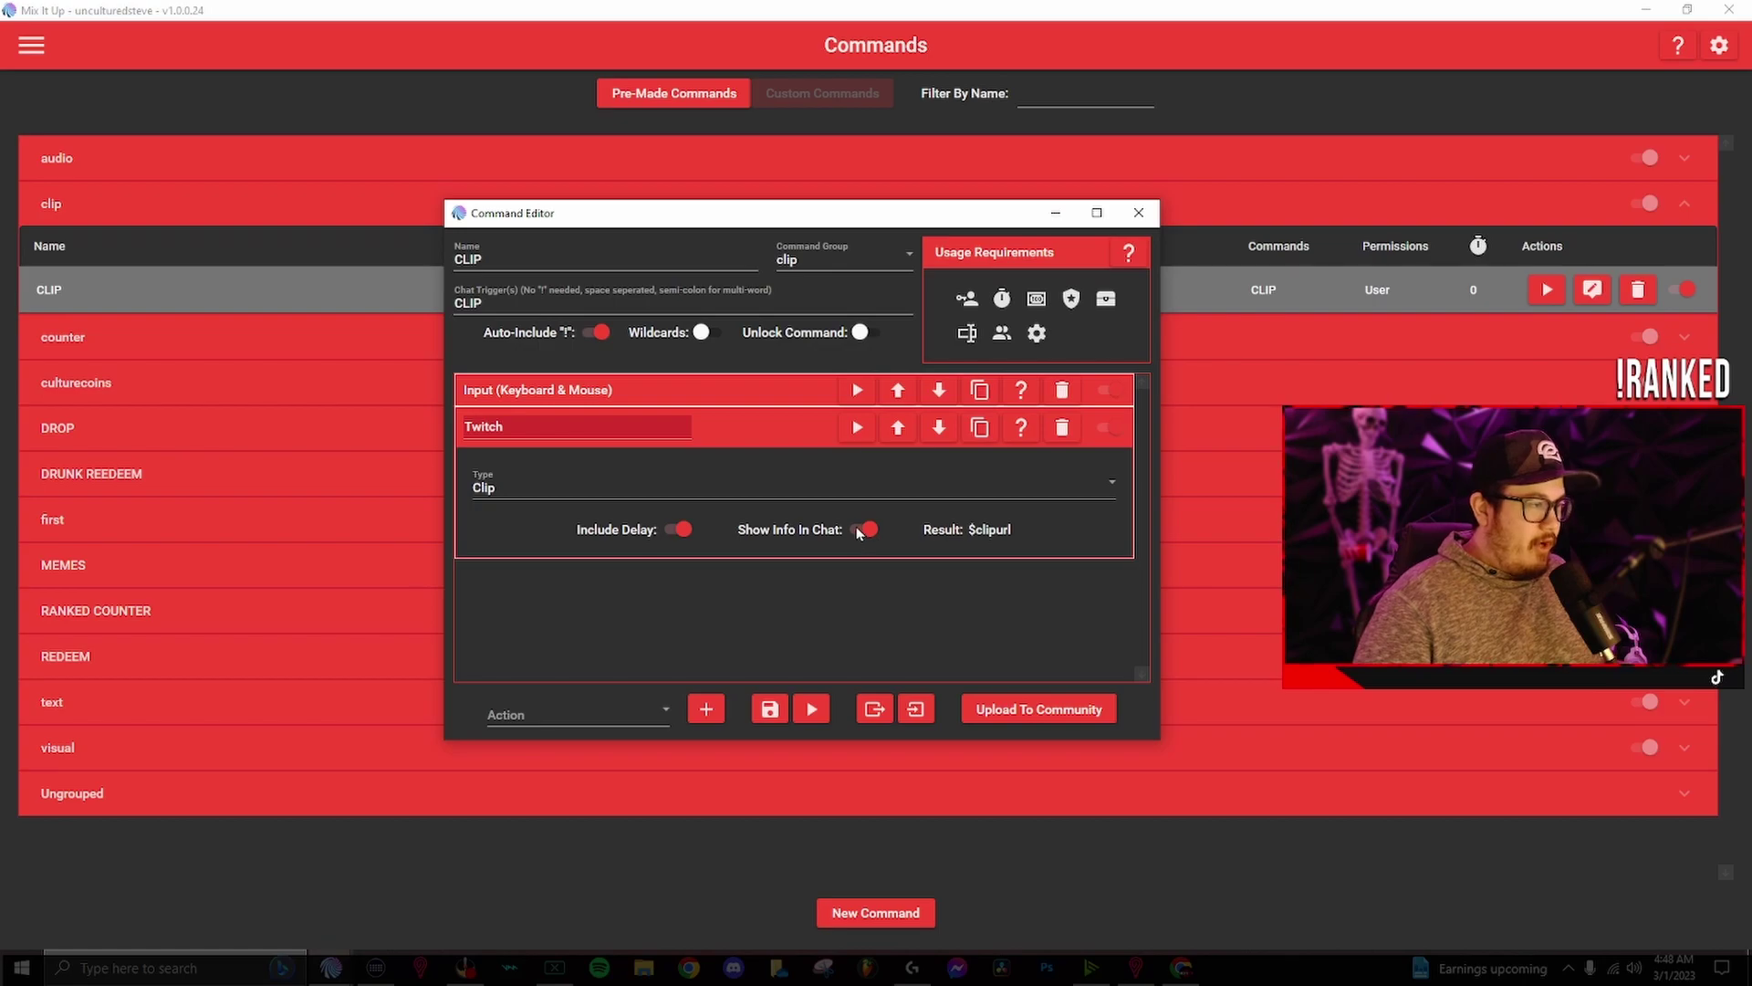
{"action": "left_click", "coordinate": [758, 429]}
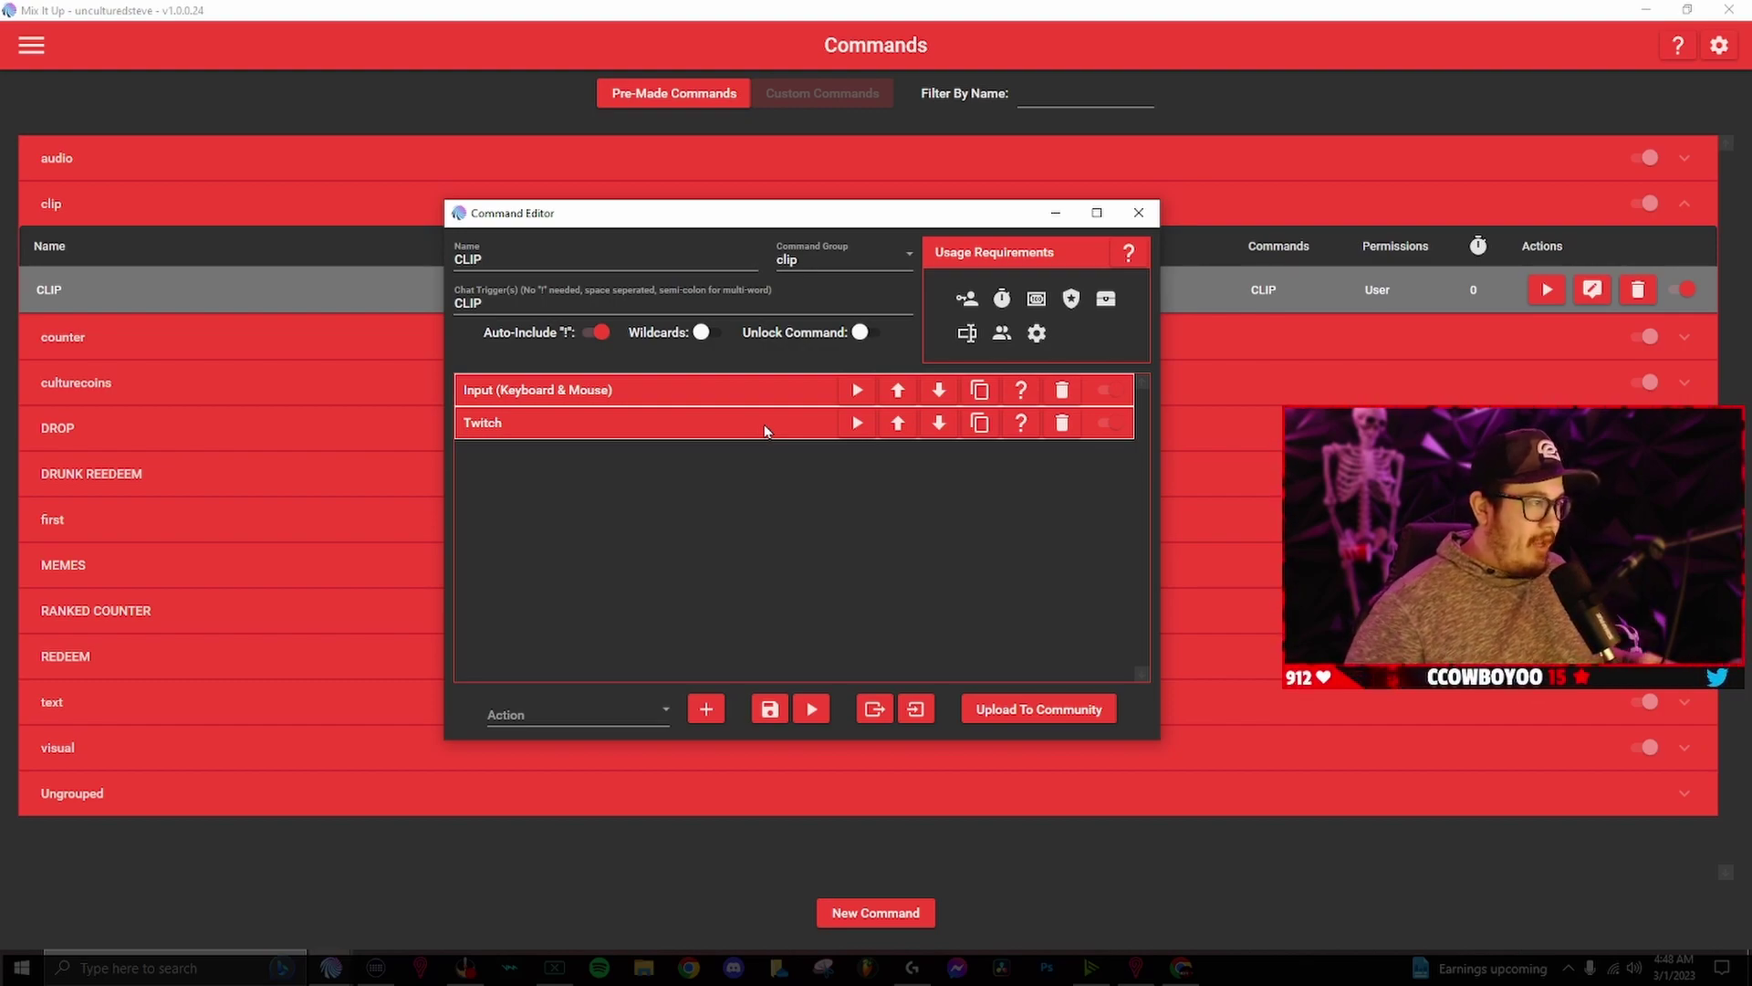
{"action": "left_click", "coordinate": [681, 393]}
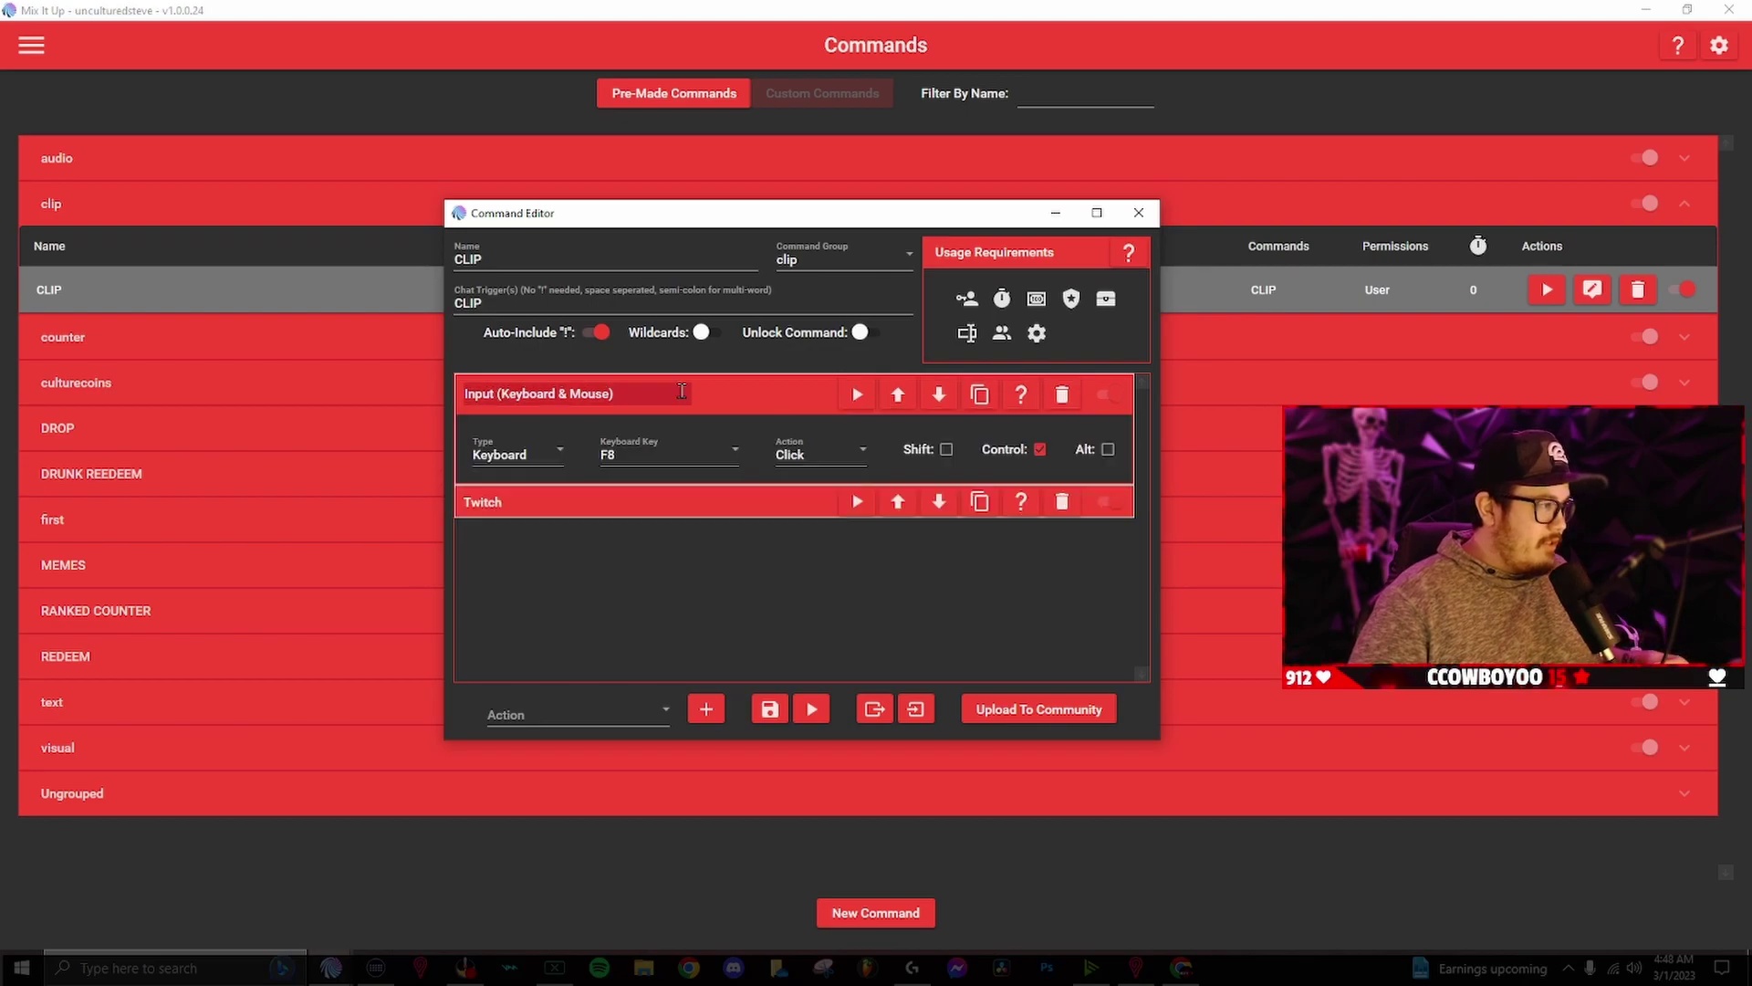
{"action": "left_click", "coordinate": [727, 400]}
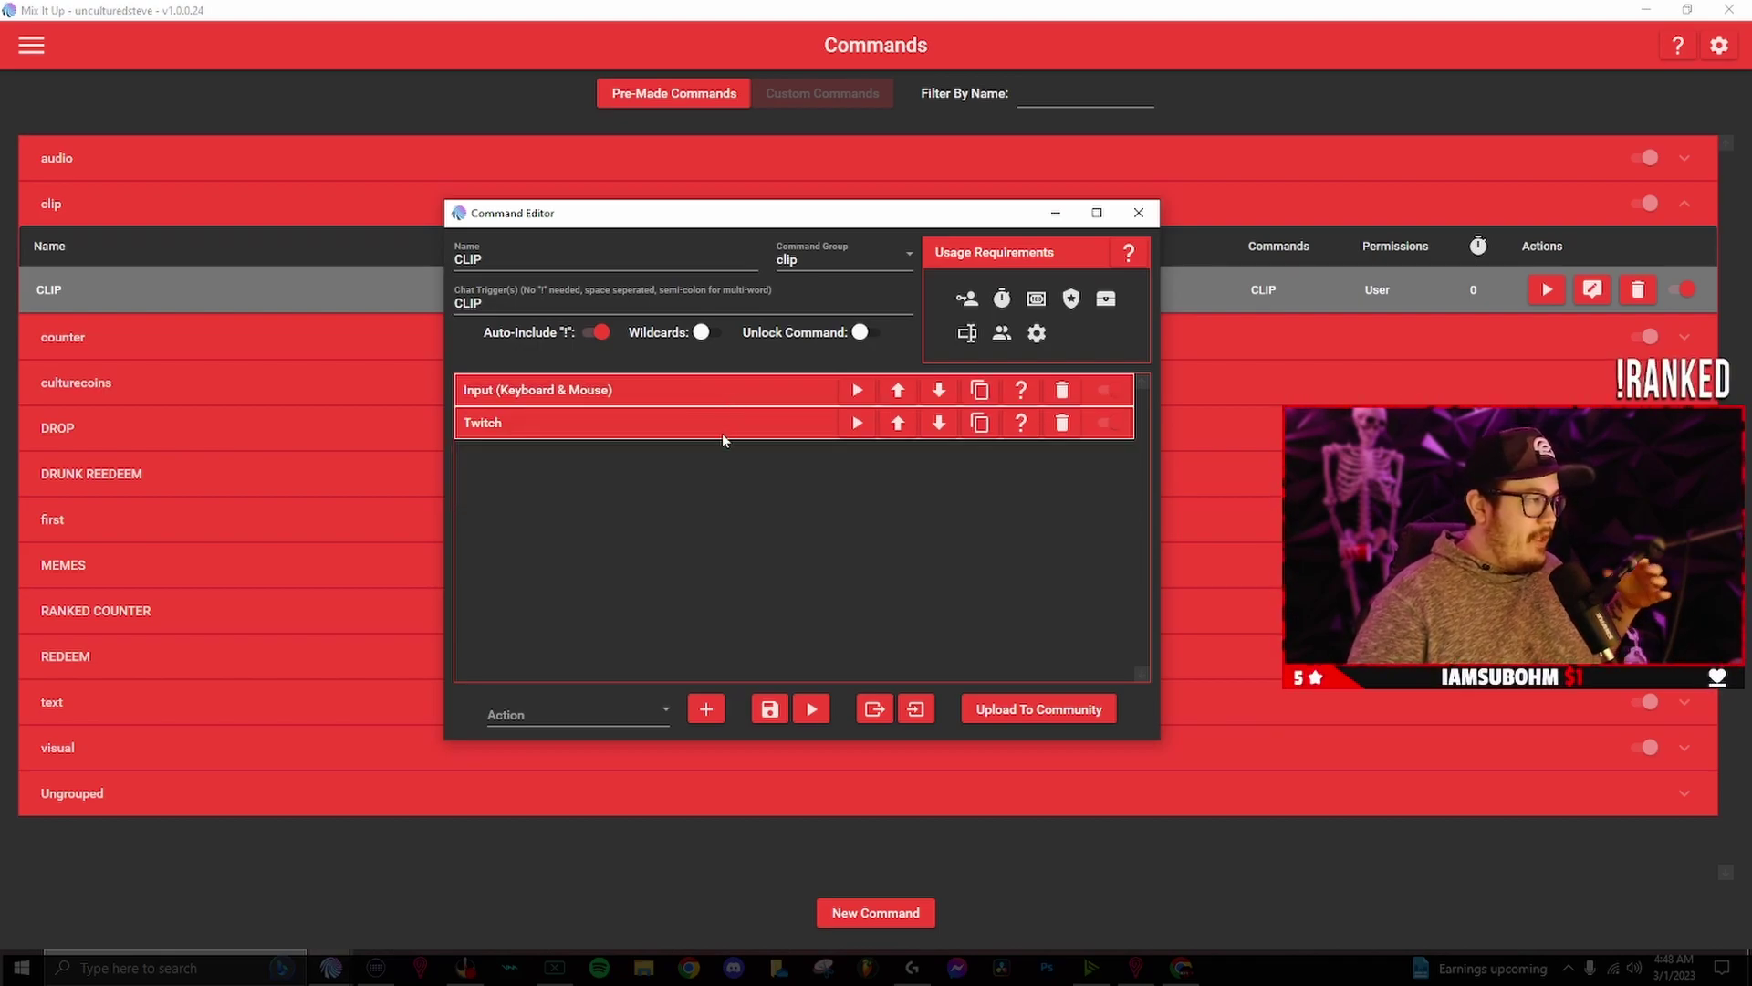
{"action": "left_click", "coordinate": [724, 432]}
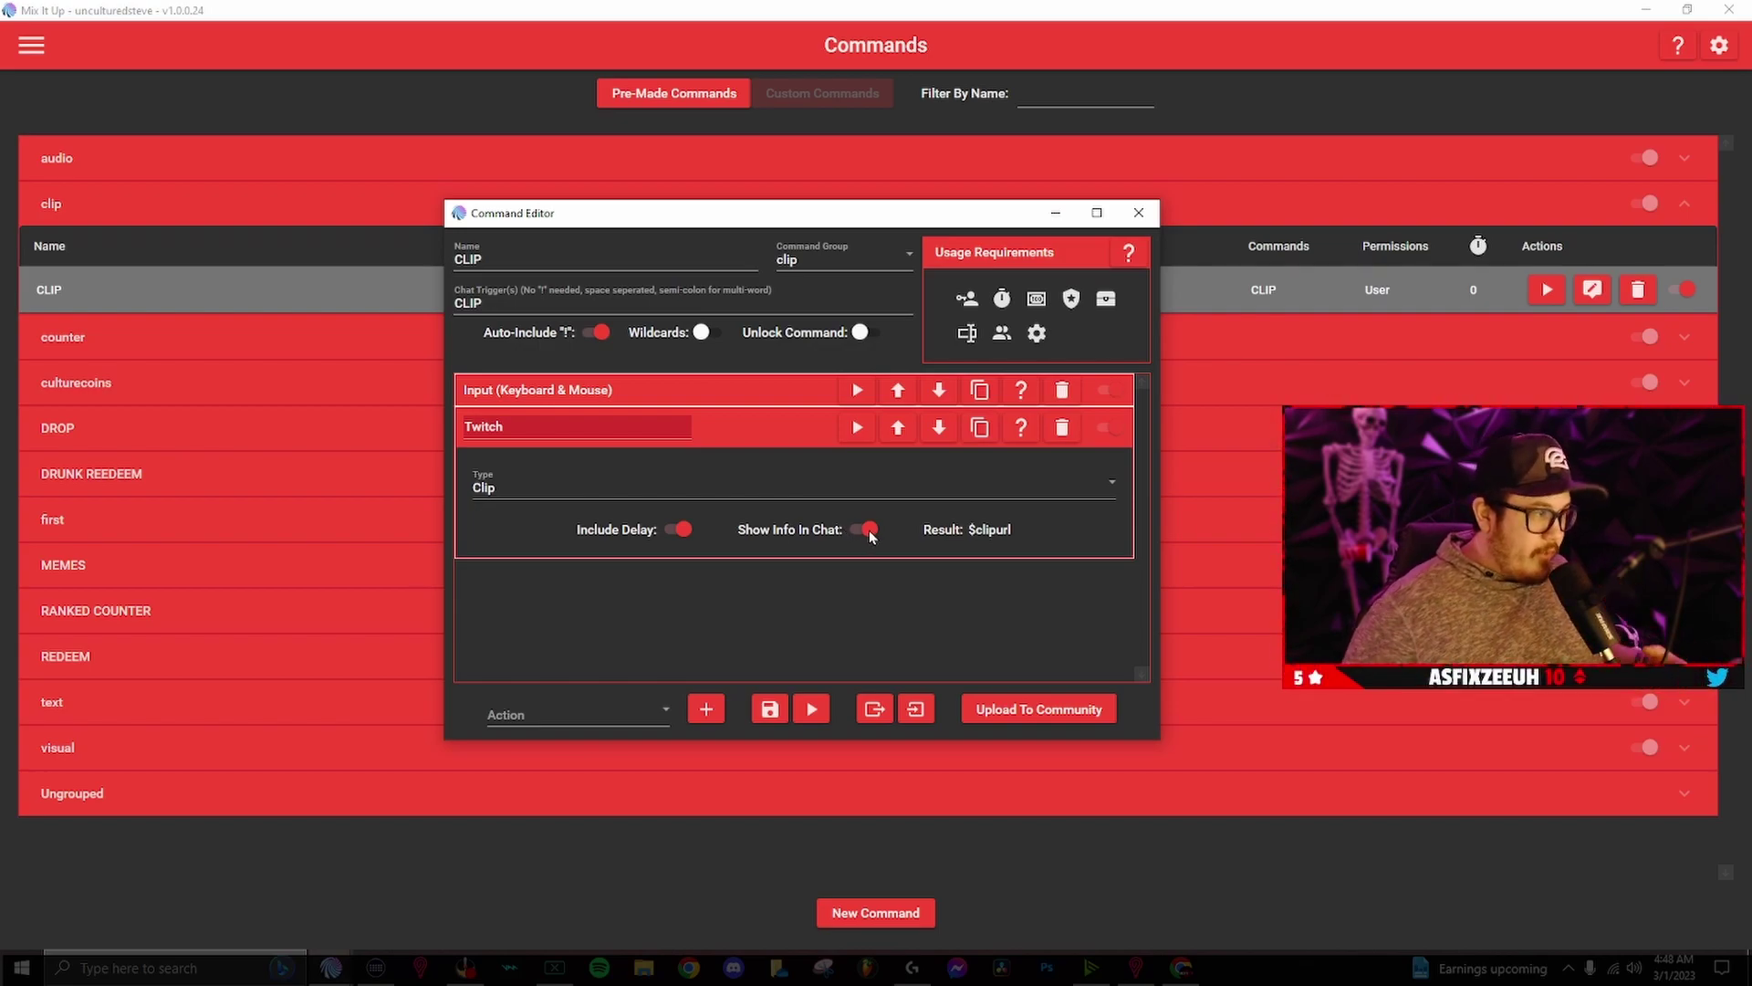
{"action": "left_click", "coordinate": [757, 438]}
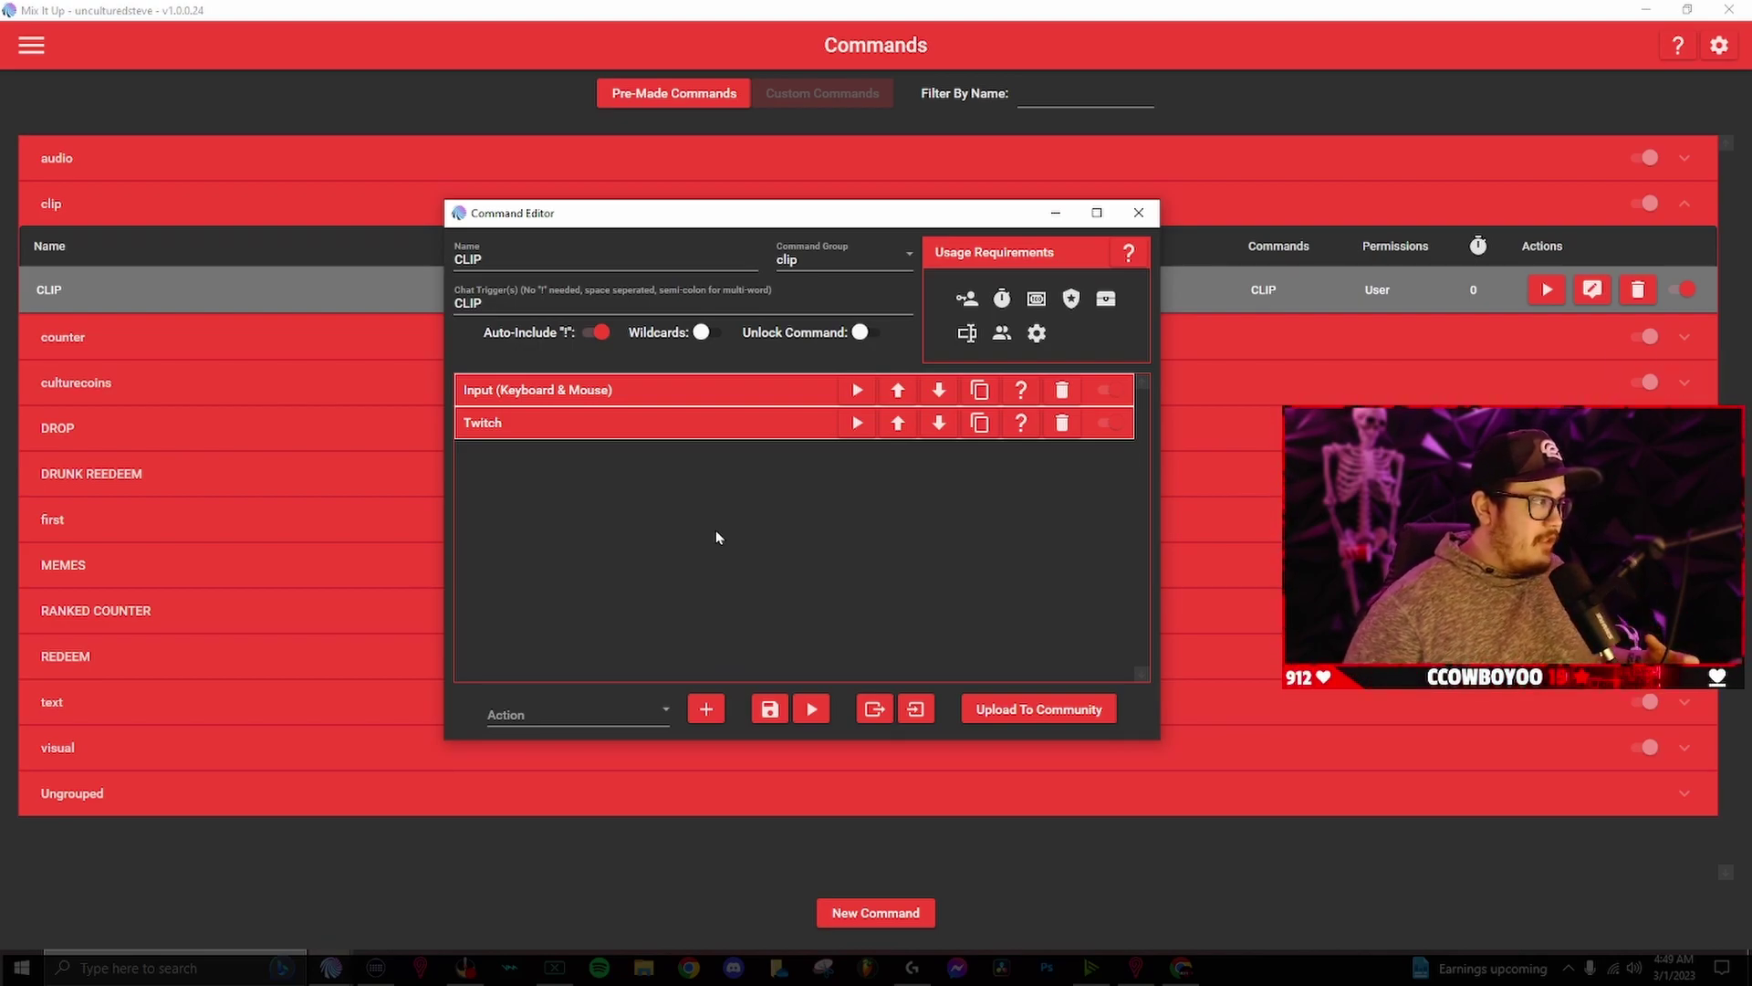
{"action": "left_click", "coordinate": [968, 301]}
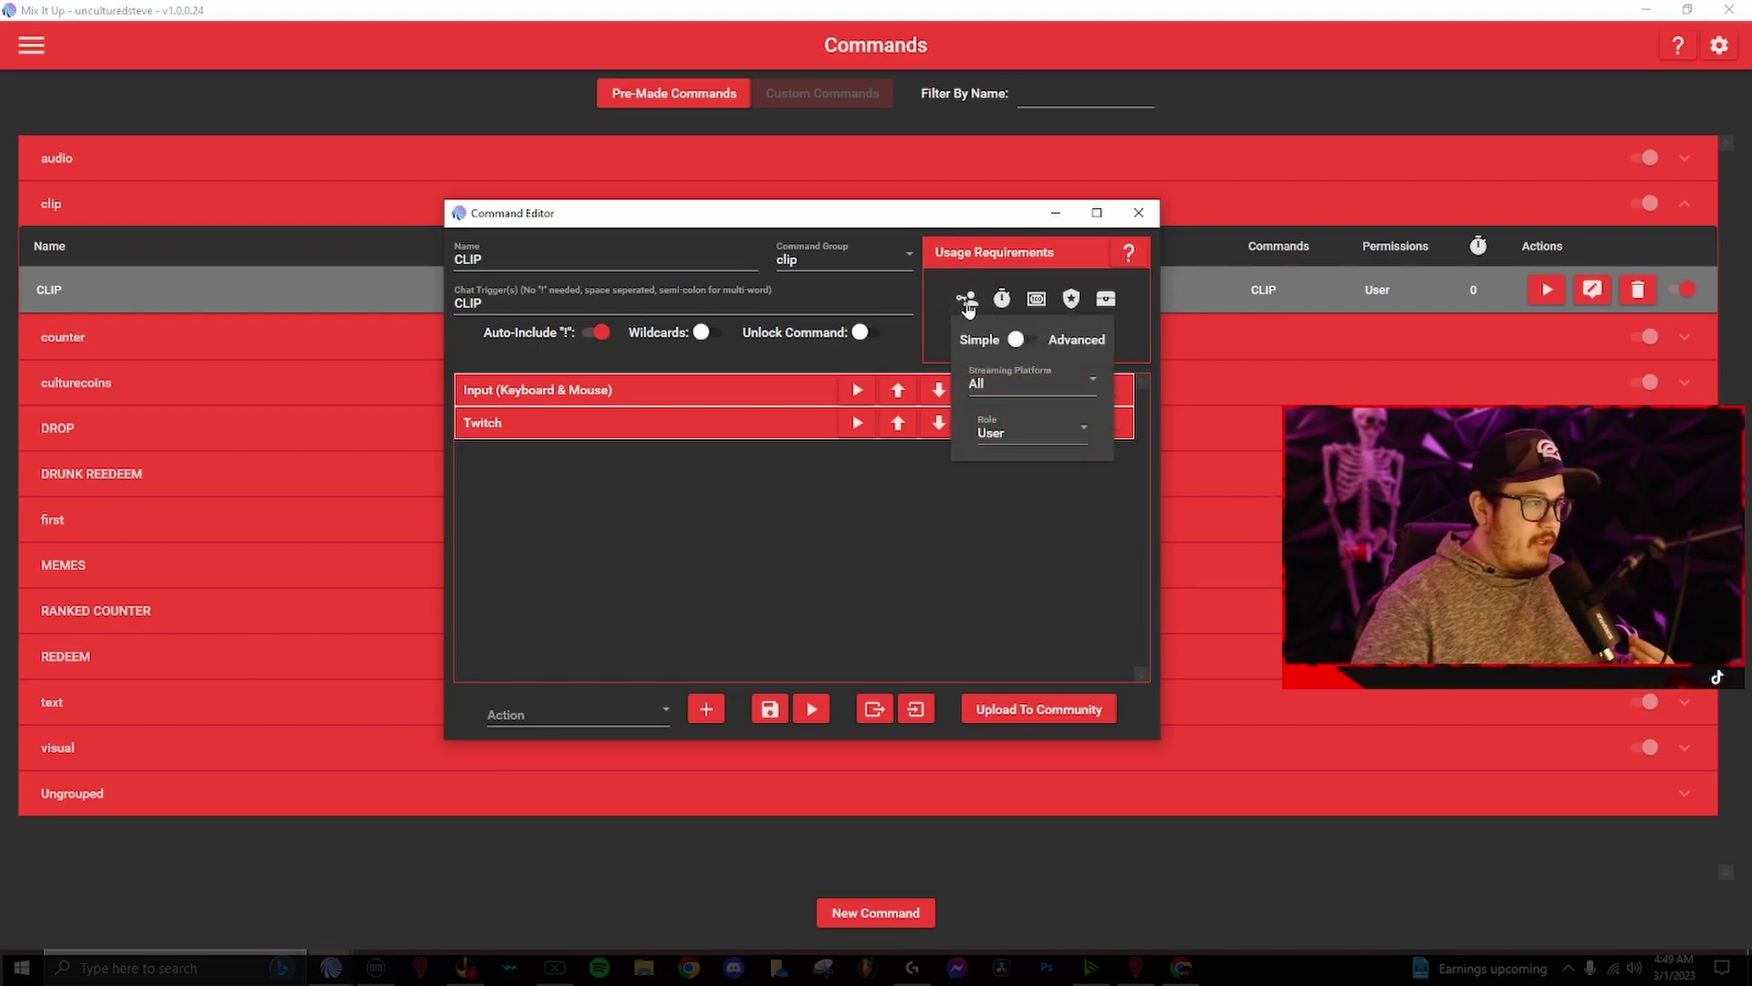
{"action": "left_click", "coordinate": [1007, 433]}
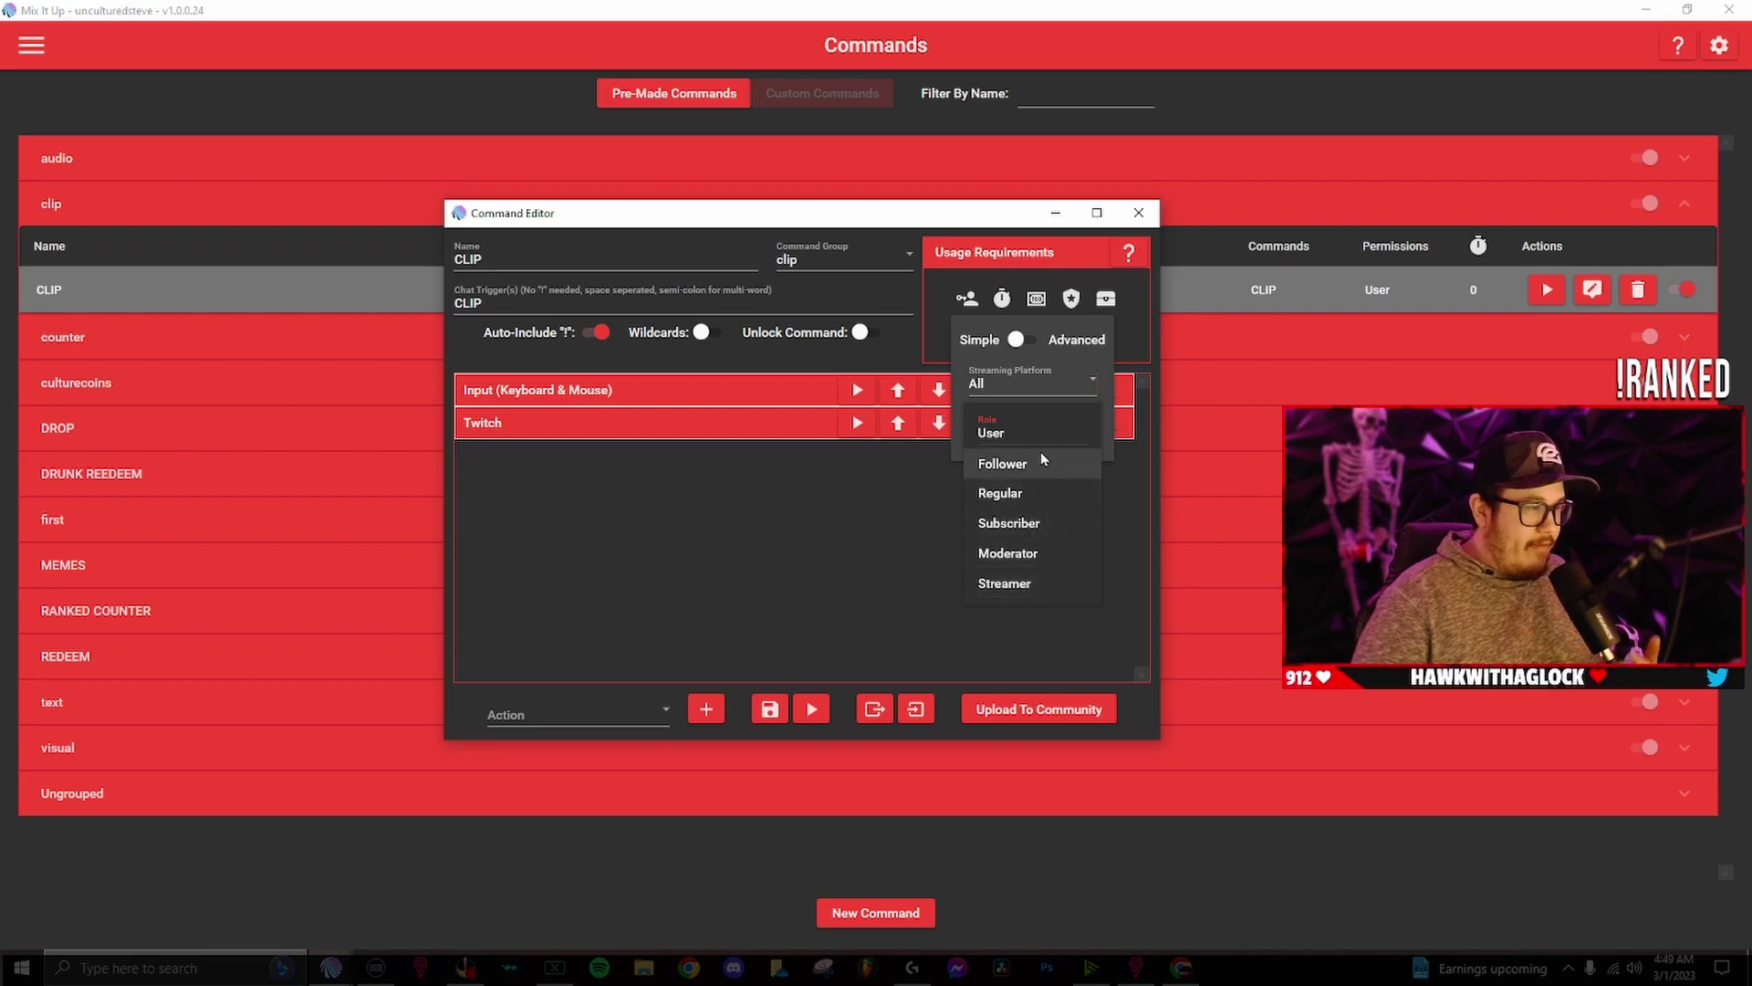
{"action": "left_click", "coordinate": [909, 514]}
{"action": "left_click", "coordinate": [910, 514]}
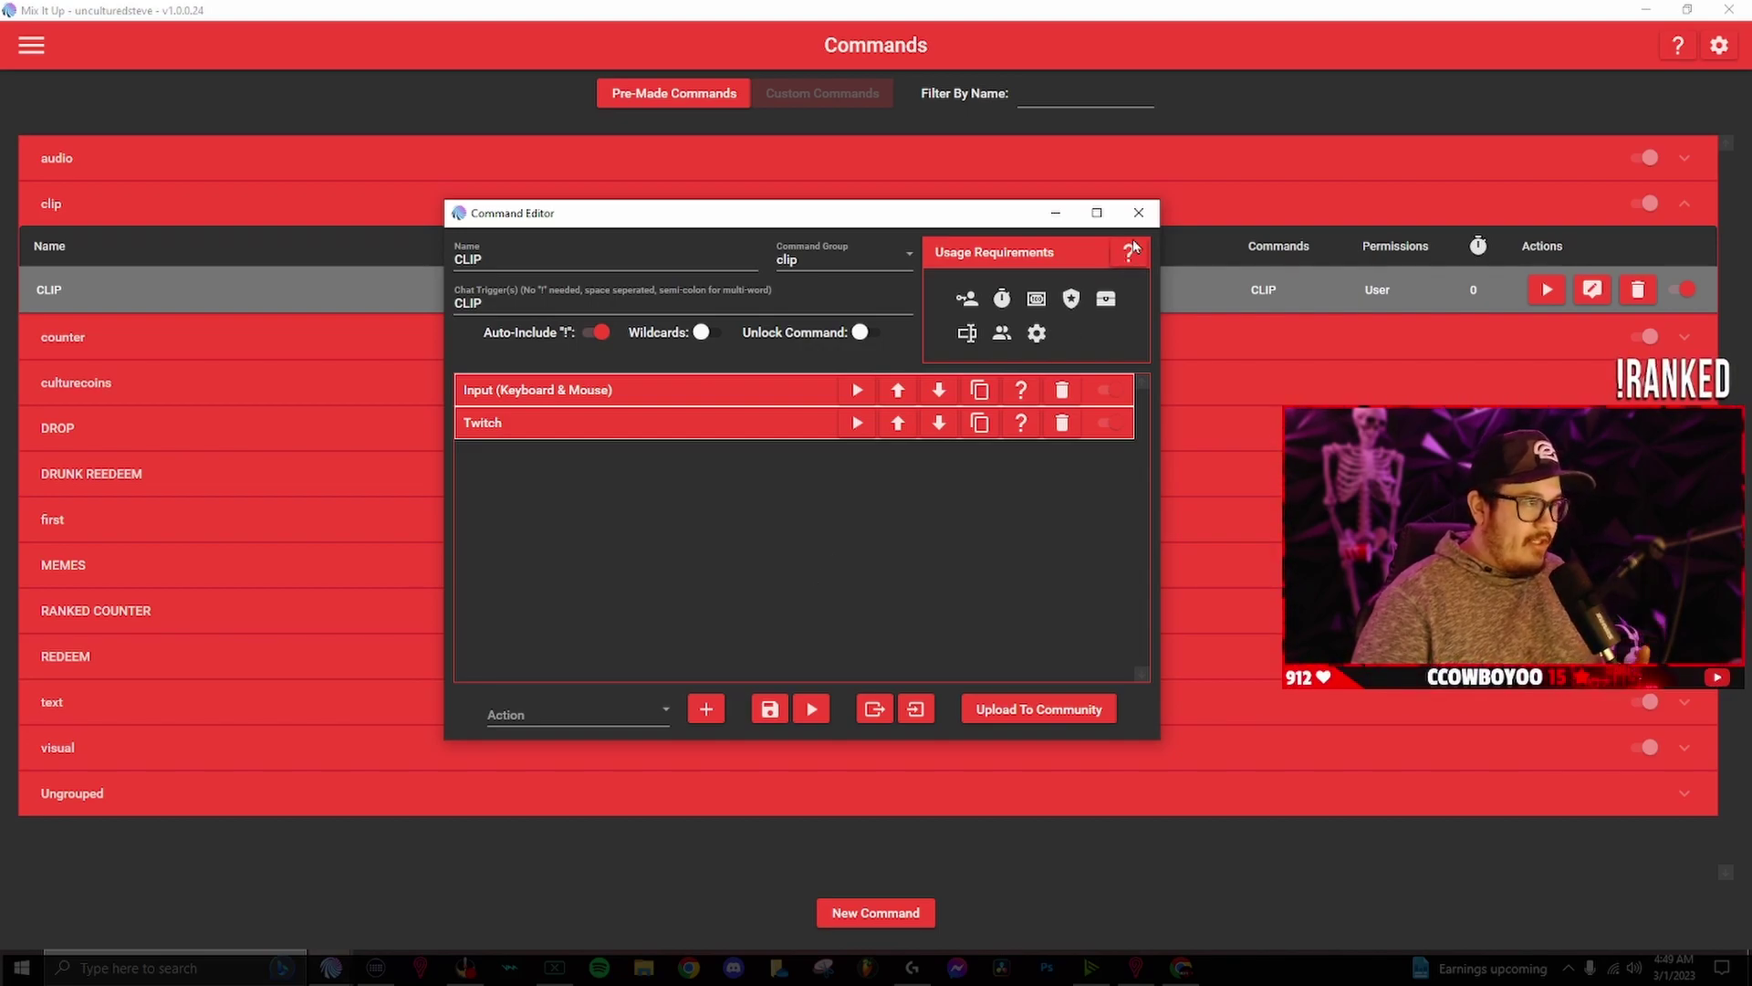
- Close the CLIP Command Editor without changes and collapse the clip command group
{"action": "left_click", "coordinate": [1139, 214]}
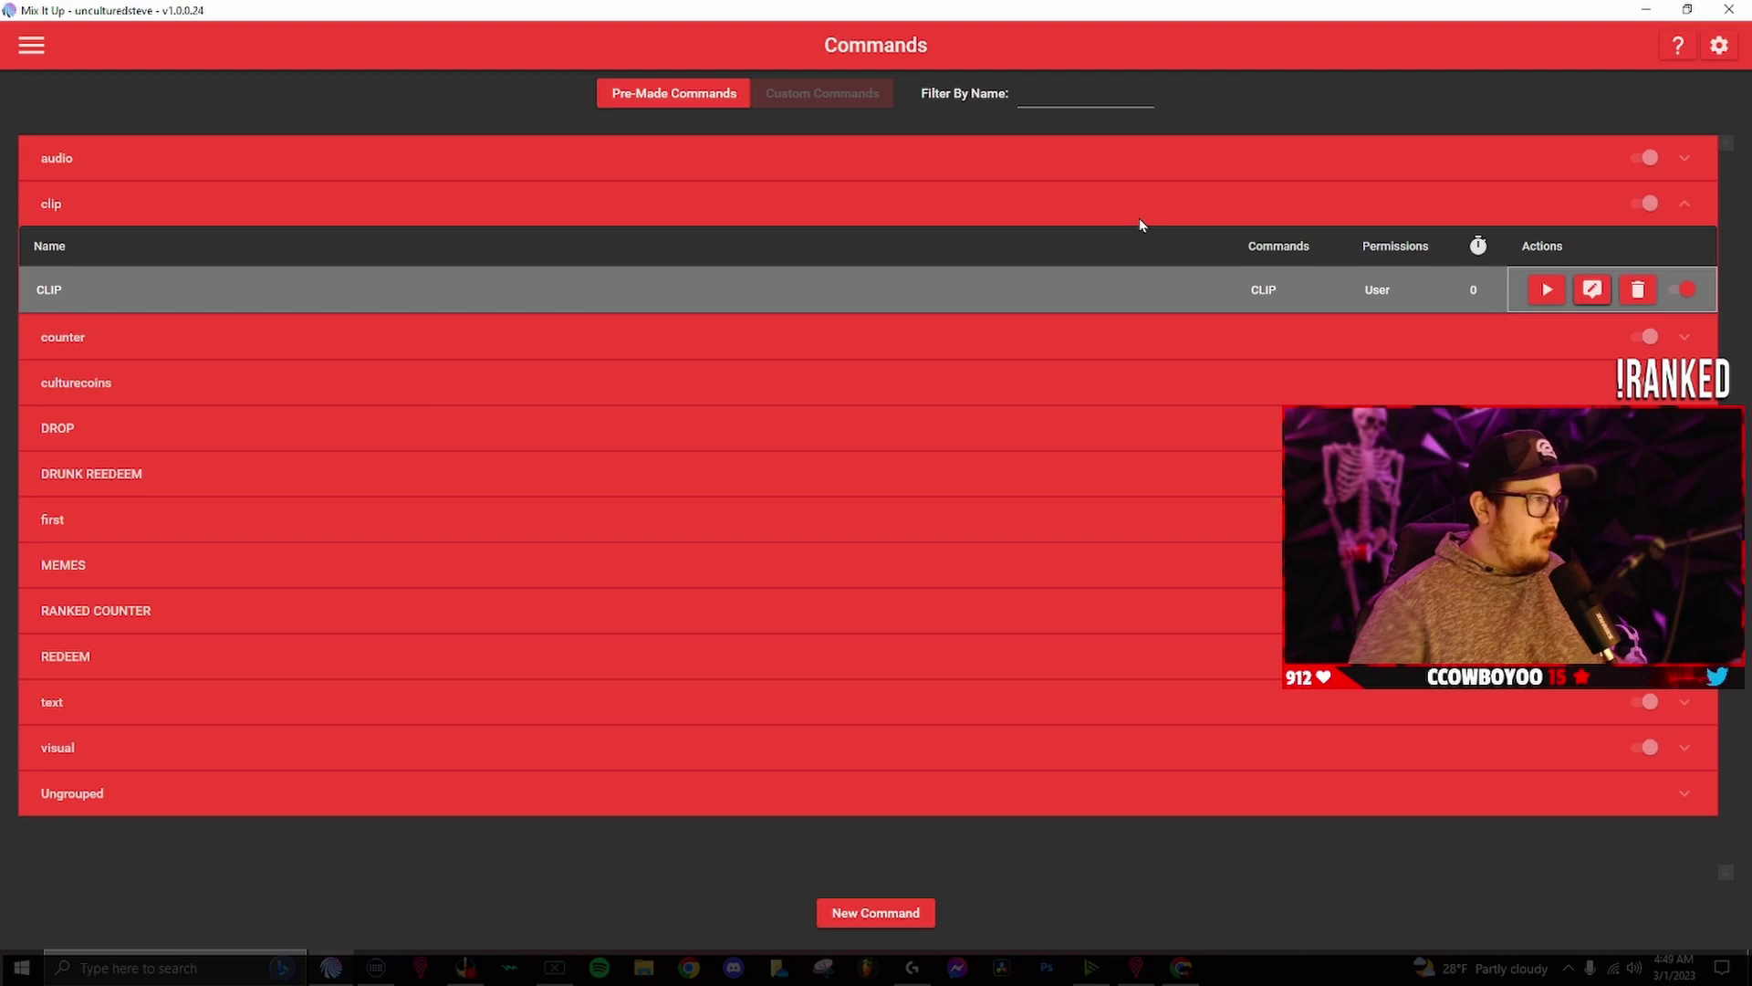
{"action": "left_click", "coordinate": [1113, 208]}
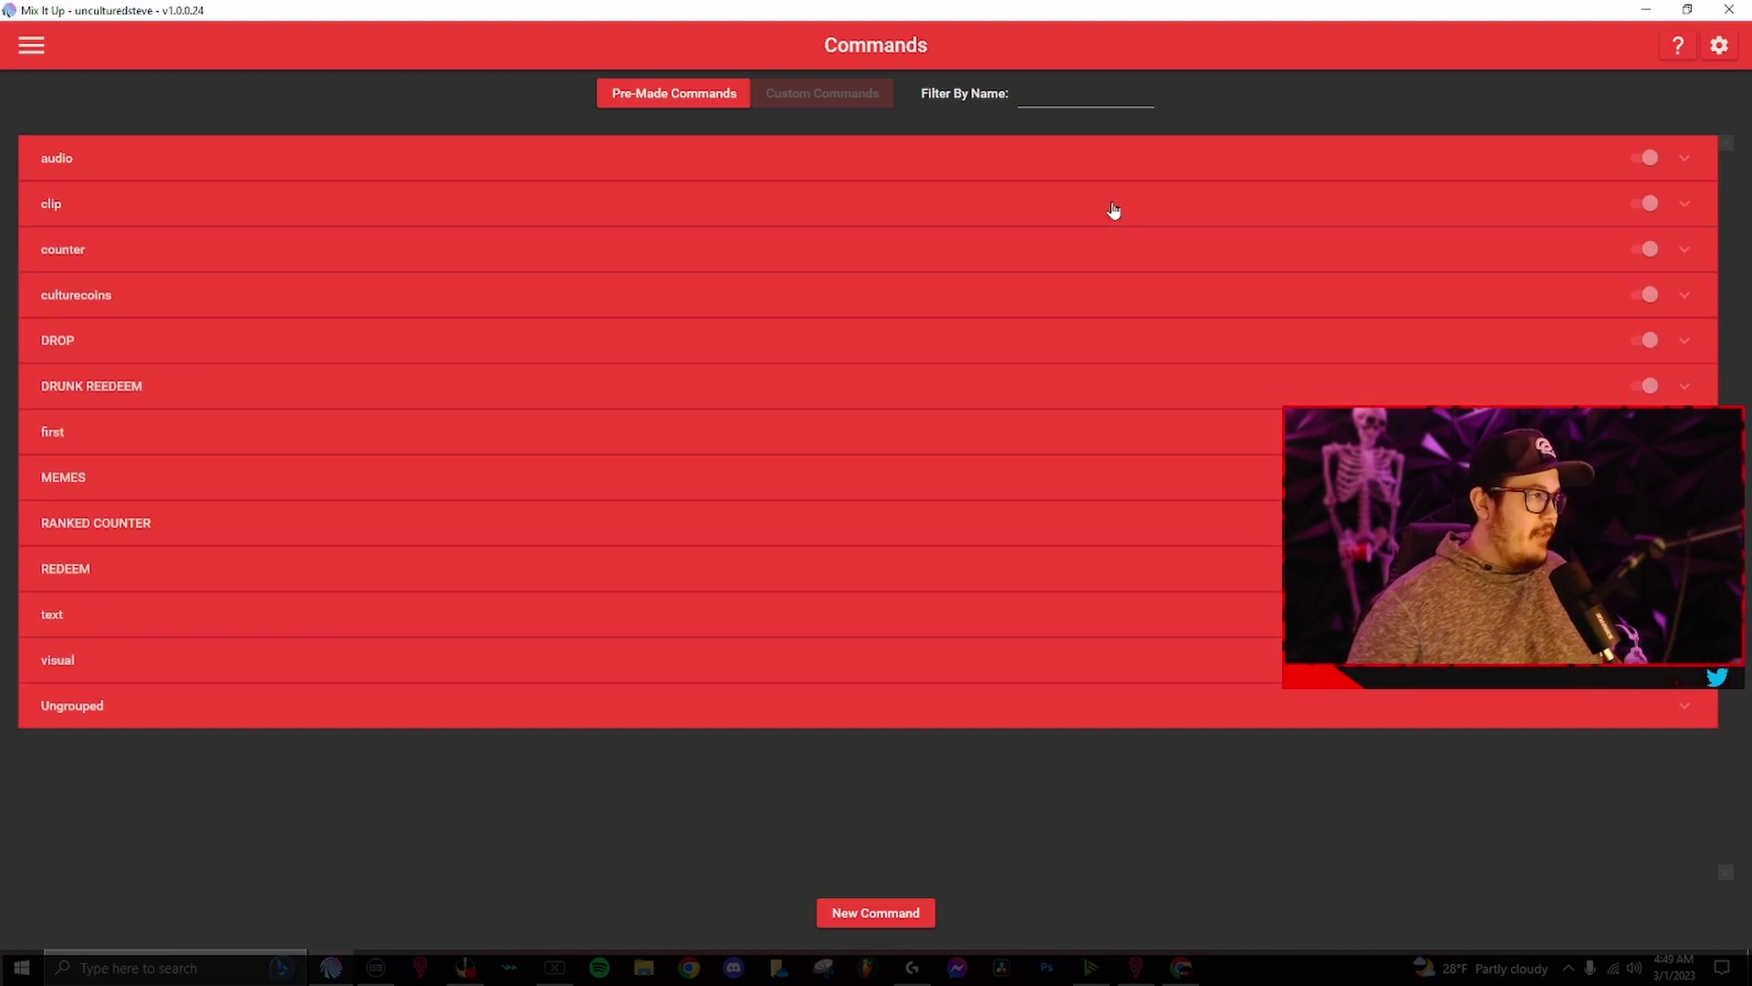